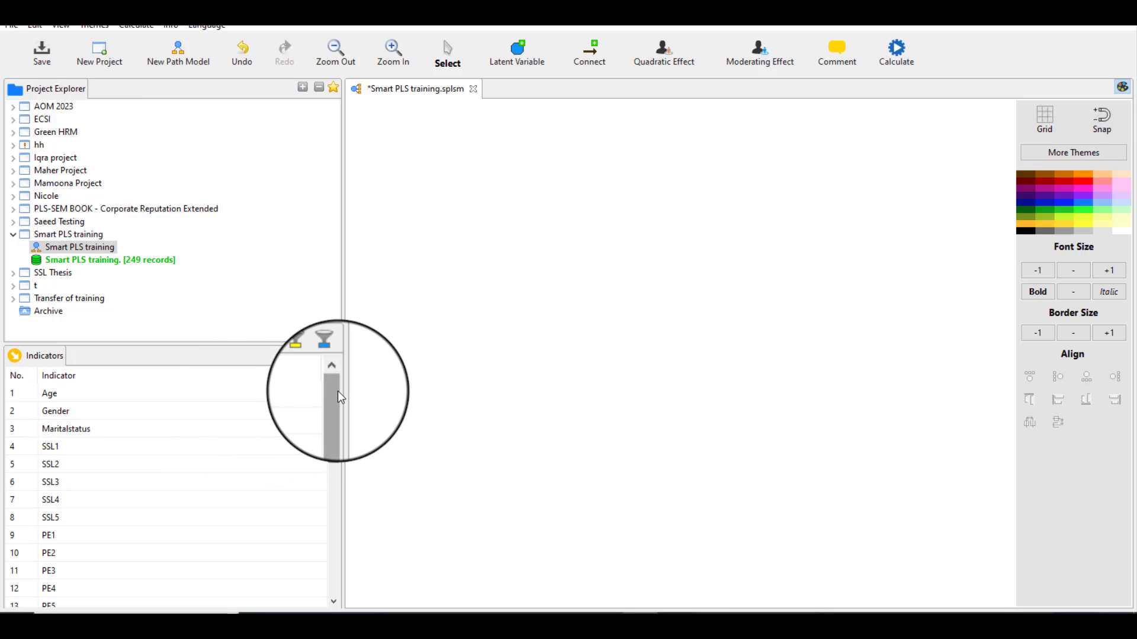
Step: Create a latent variable on the empty canvas from the indicators SSL1 to SSL5
{"action": "mouse_move", "coordinate": [337, 390]}
{"action": "left_mouse_down"}
{"action": "mouse_move", "coordinate": [338, 413]}
{"action": "mouse_move", "coordinate": [338, 400]}
{"action": "left_mouse_up"}
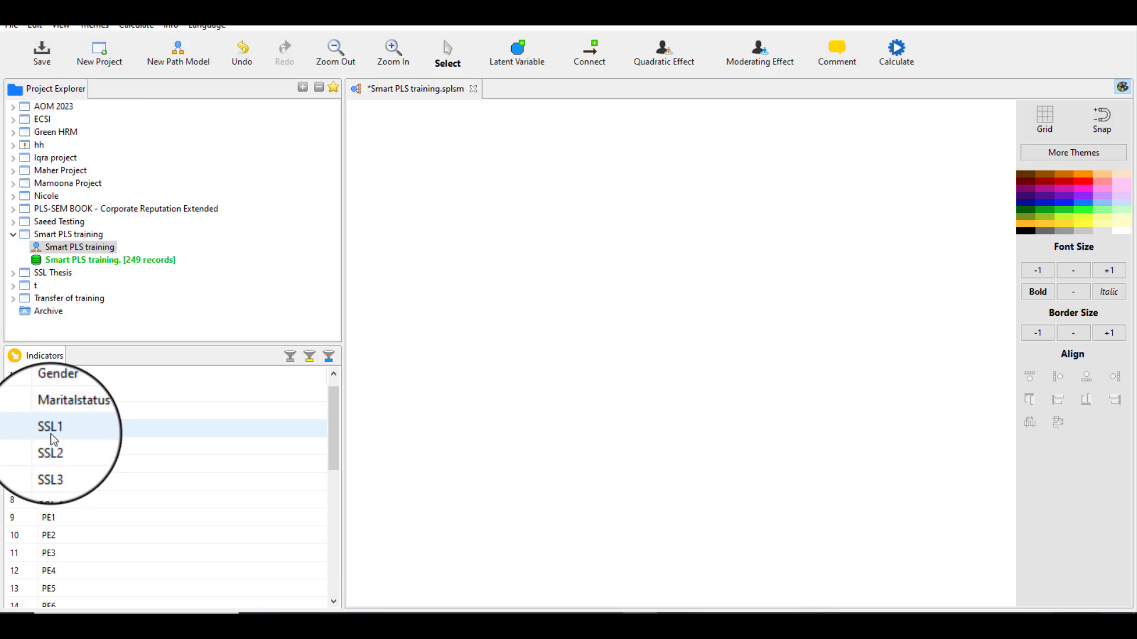
{"action": "left_click", "coordinate": [55, 429]}
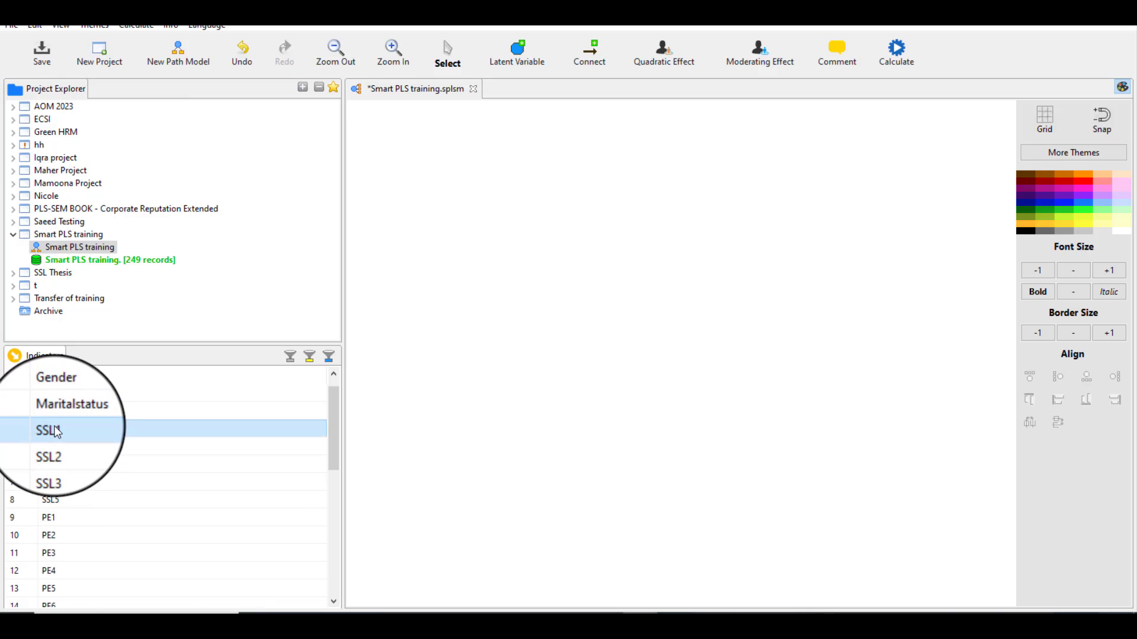
{"action": "left_click", "coordinate": [56, 499], "text": "shift"}
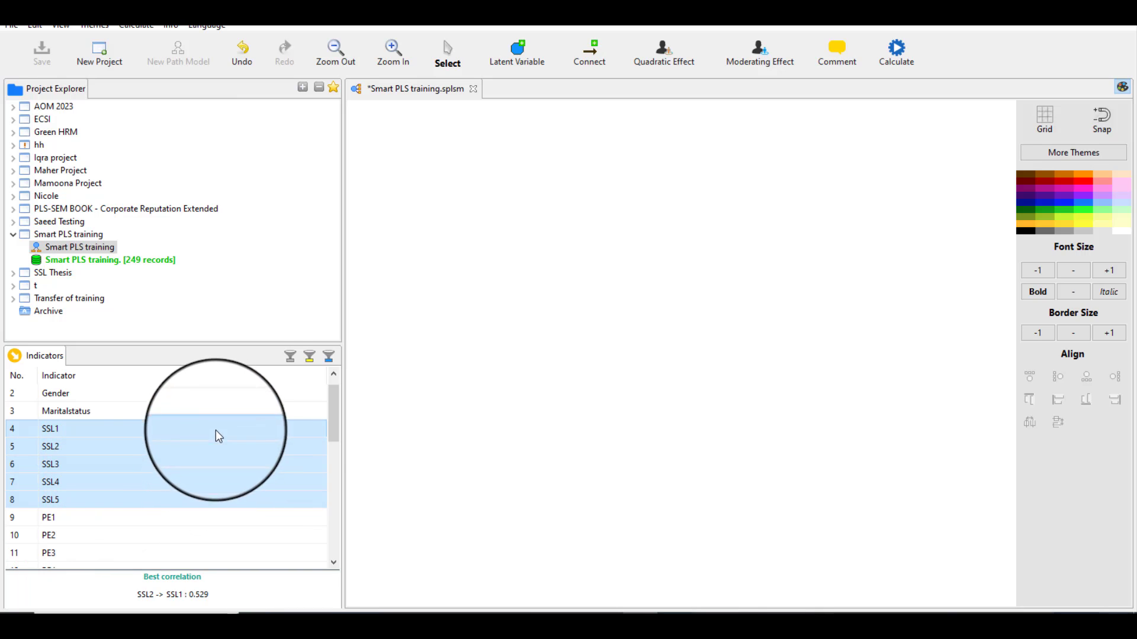
{"action": "left_click_drag", "start_coordinate": [215, 436], "coordinate": [507, 282]}
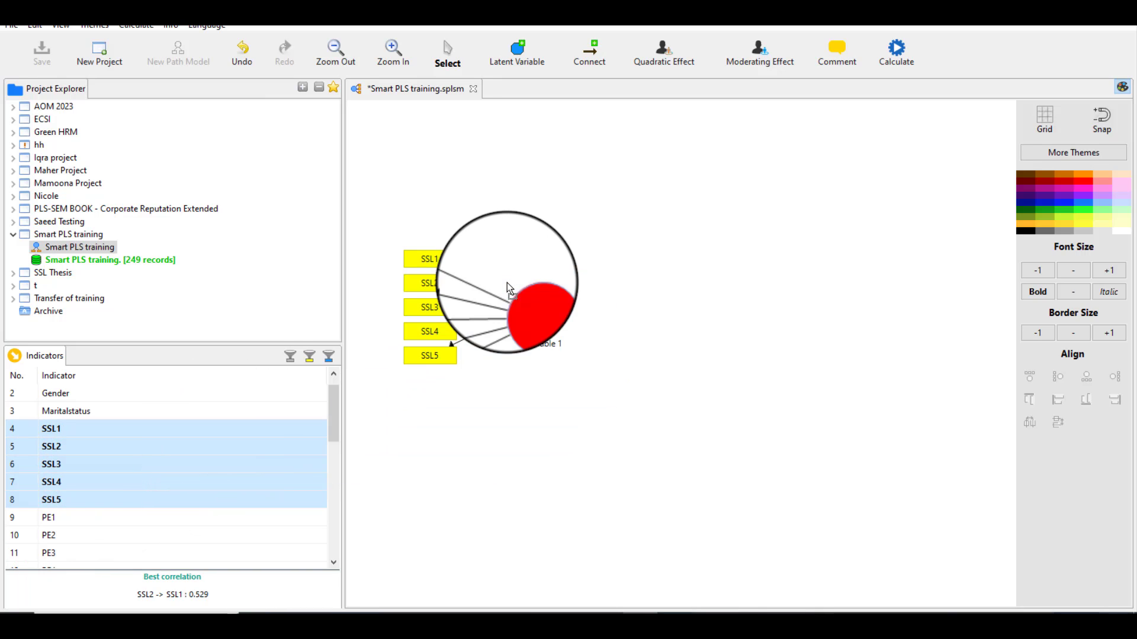
Step: Rename the latent variable measured by SSL1 to SSL5 as SSL
{"action": "right_click", "coordinate": [532, 310]}
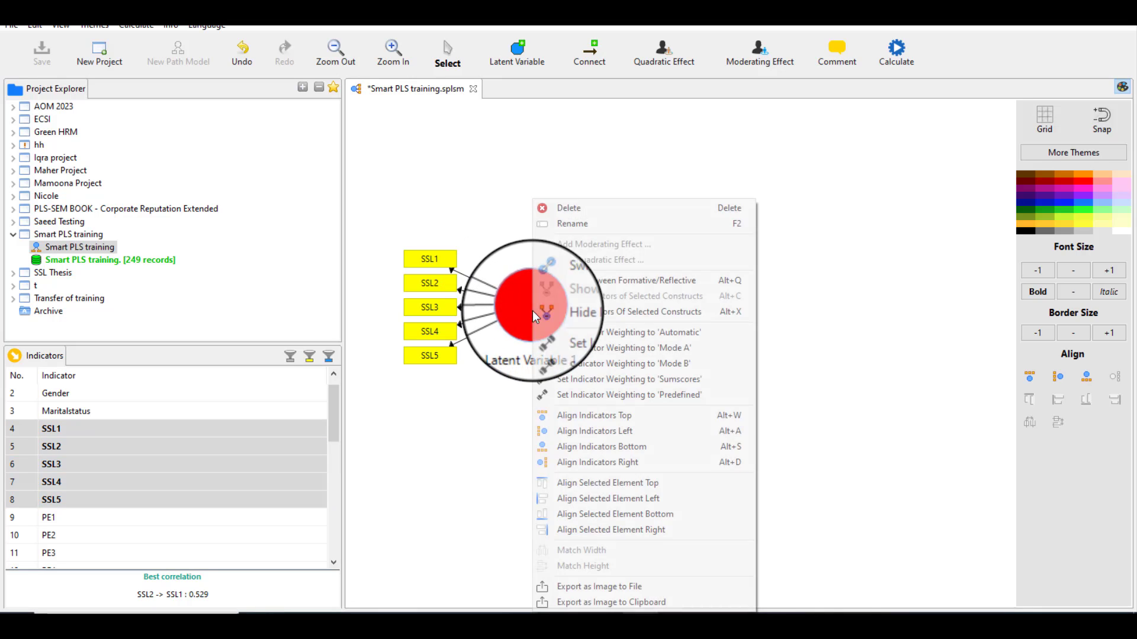
{"action": "left_click", "coordinate": [572, 224]}
{"action": "key", "text": "BackSpace"}
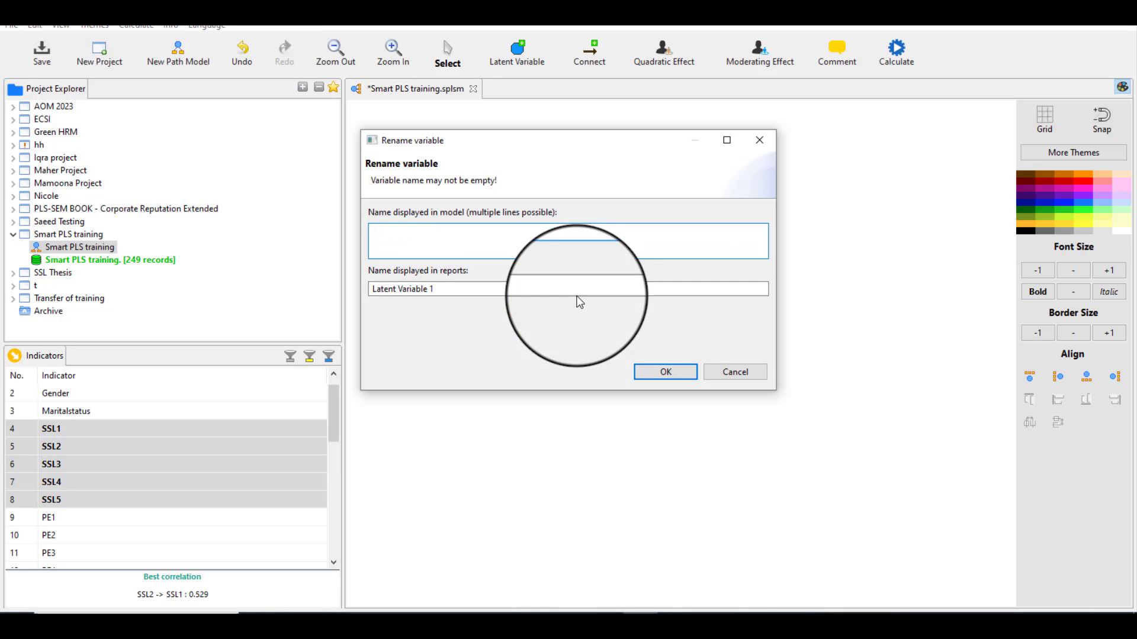
{"action": "type", "text": "SSL"}
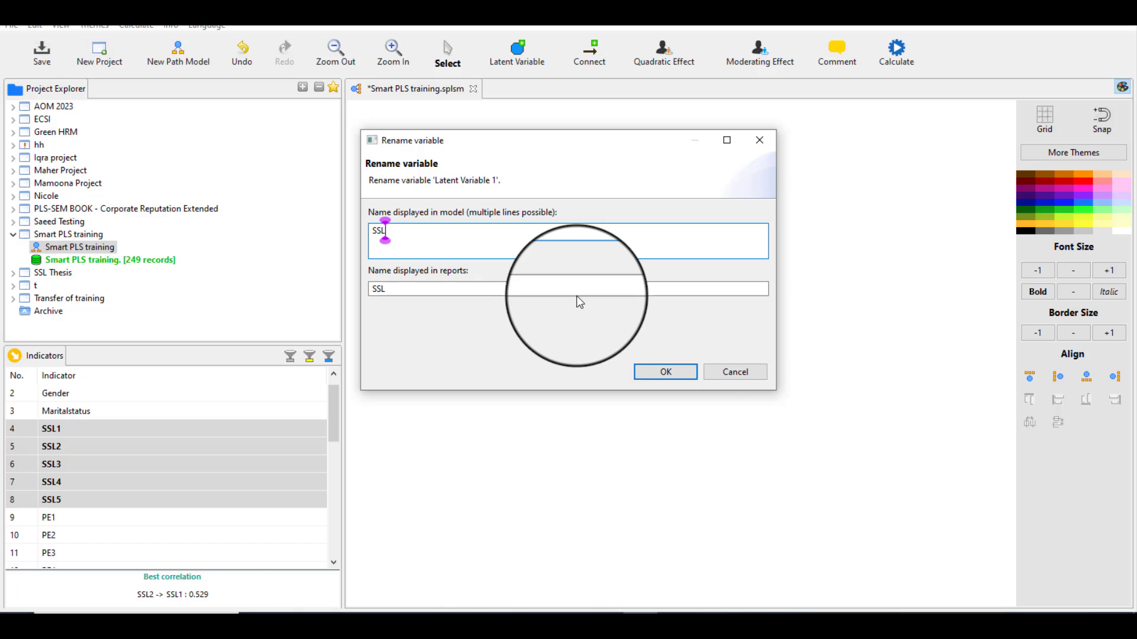
{"action": "left_click", "coordinate": [666, 372]}
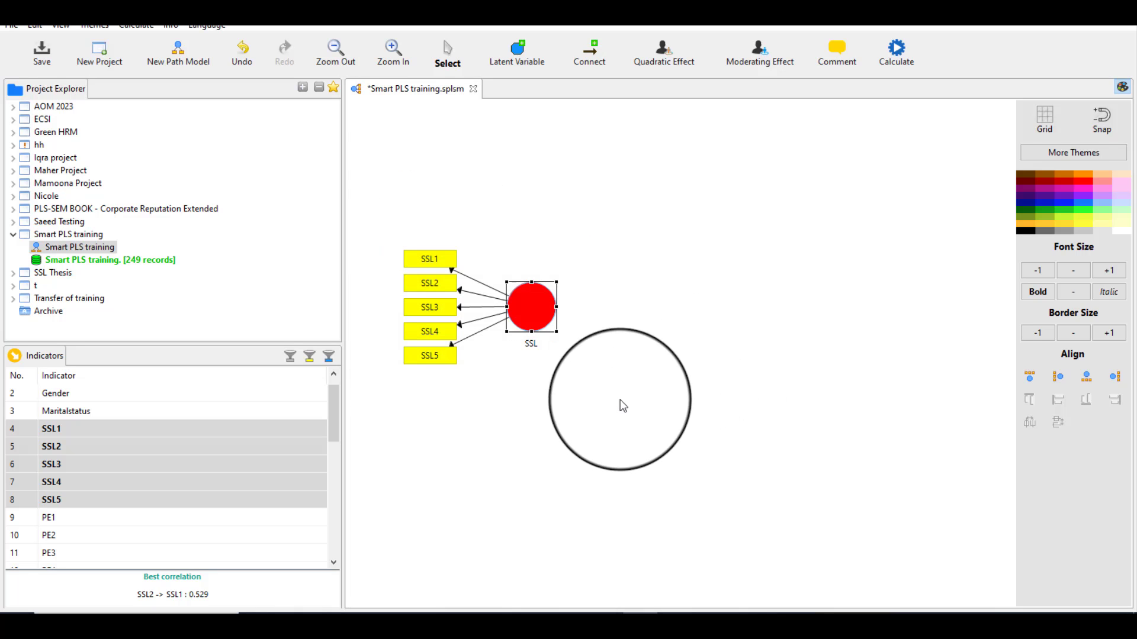
Step: Create a latent variable from the indicators PWB1 to PWB5 to the right of SSL and align its indicators right
{"action": "left_click_drag", "start_coordinate": [335, 398], "coordinate": [329, 512]}
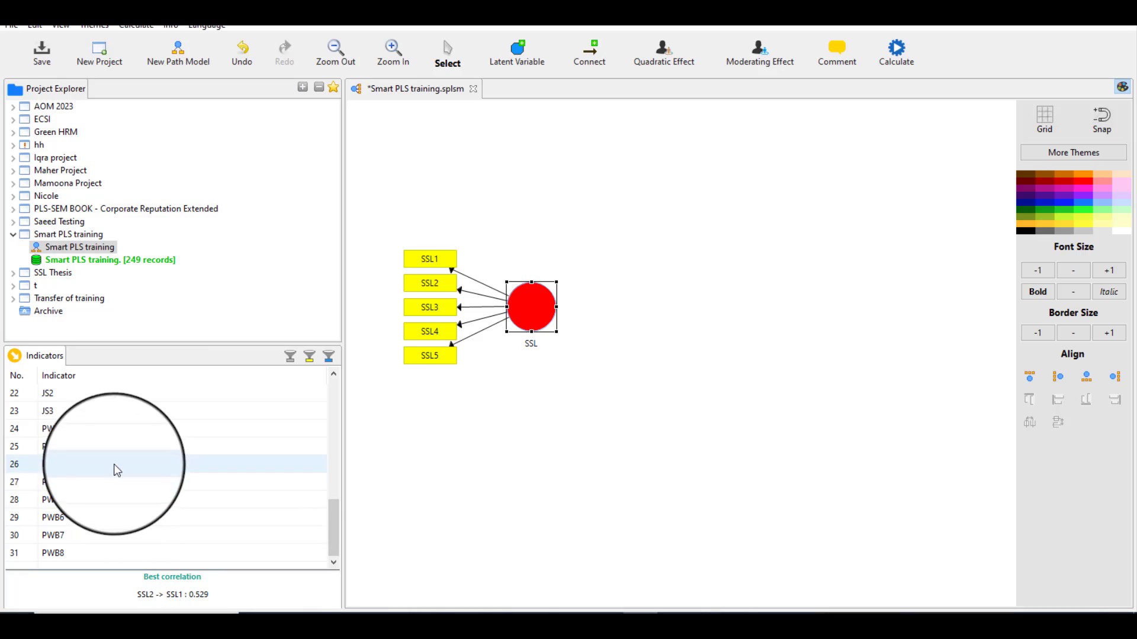
{"action": "left_click", "coordinate": [55, 432]}
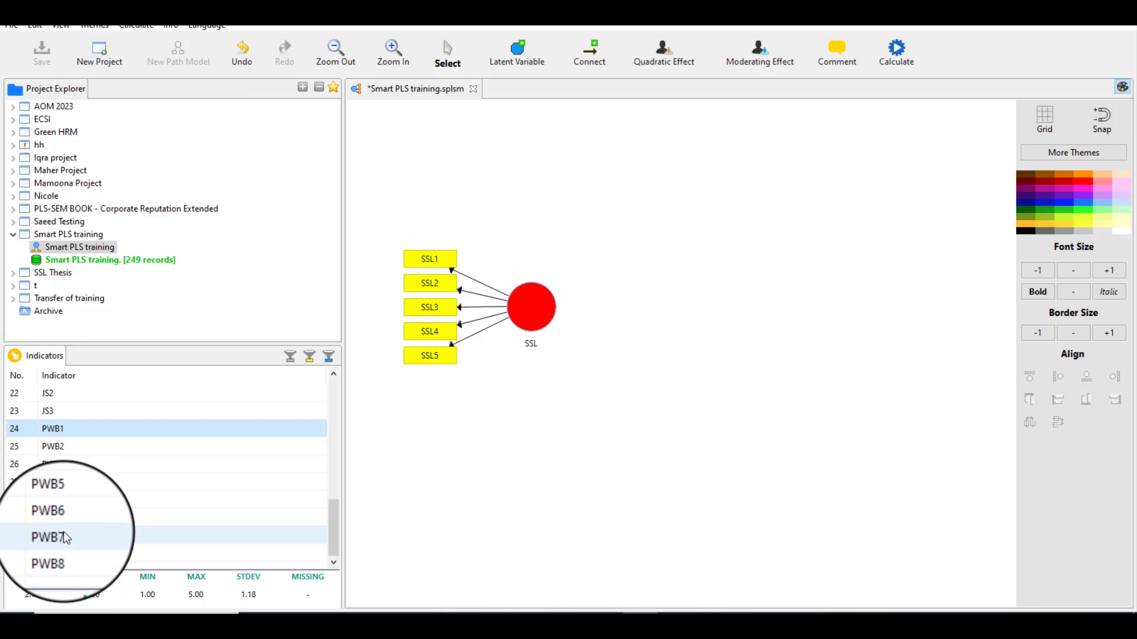
{"action": "left_click", "coordinate": [54, 500], "text": "shift"}
{"action": "left_click_drag", "start_coordinate": [77, 474], "coordinate": [829, 282]}
{"action": "right_click", "coordinate": [830, 283]}
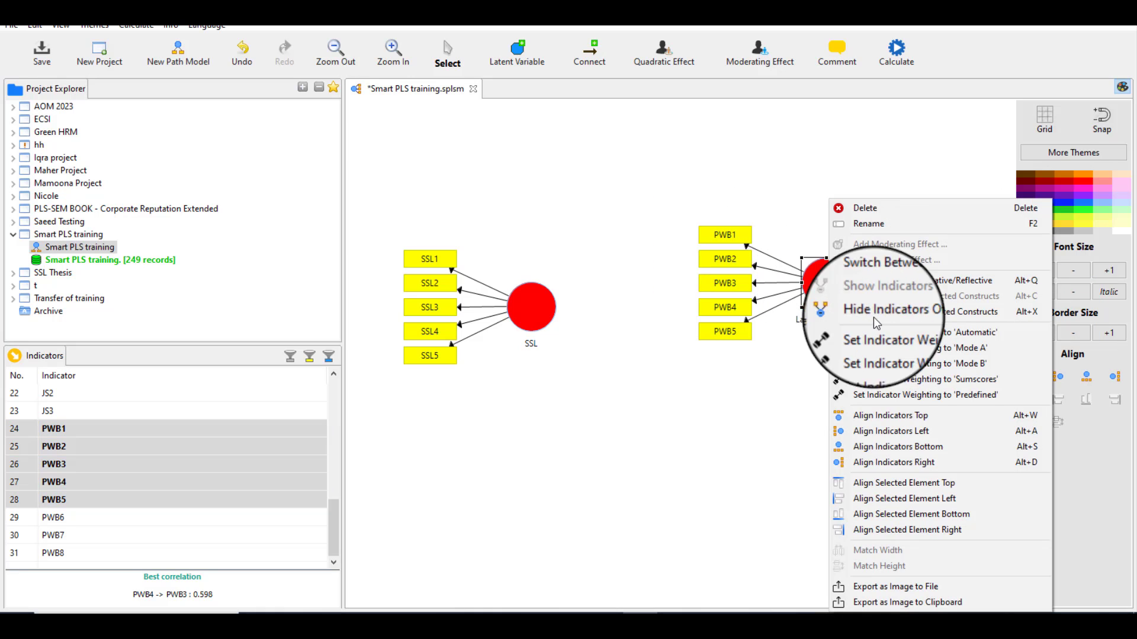
{"action": "left_click", "coordinate": [863, 462]}
Step: Rename the latent variable measured by PWB1 to PWB5 as PWB and move it down roughly level with SSL
{"action": "right_click", "coordinate": [838, 322]}
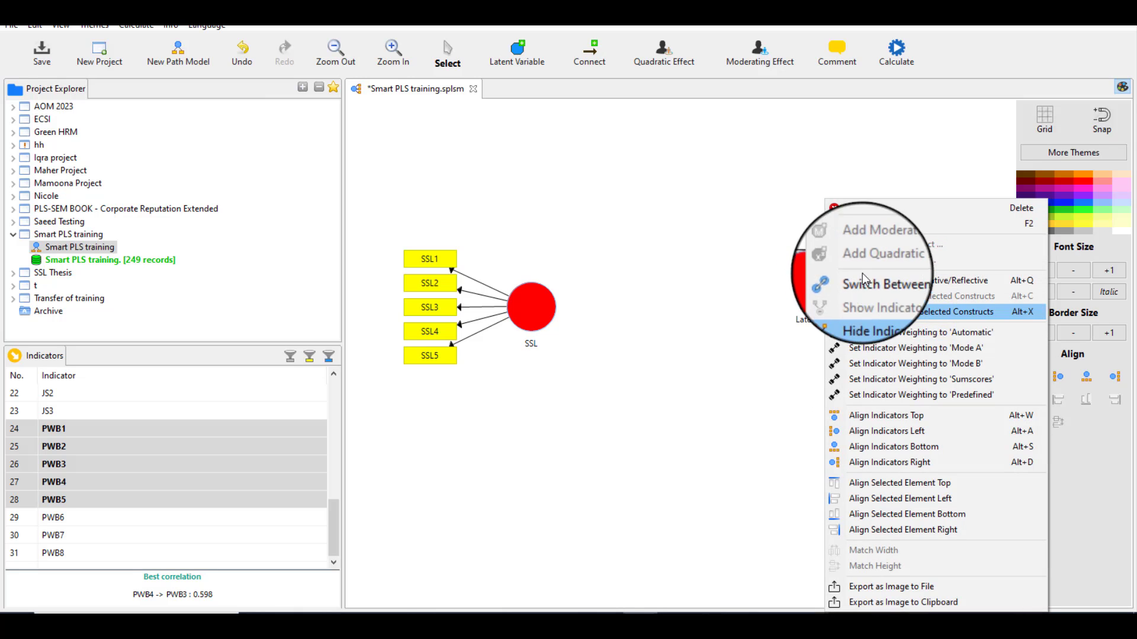
{"action": "left_click", "coordinate": [868, 226]}
{"action": "key", "text": "BackSpace"}
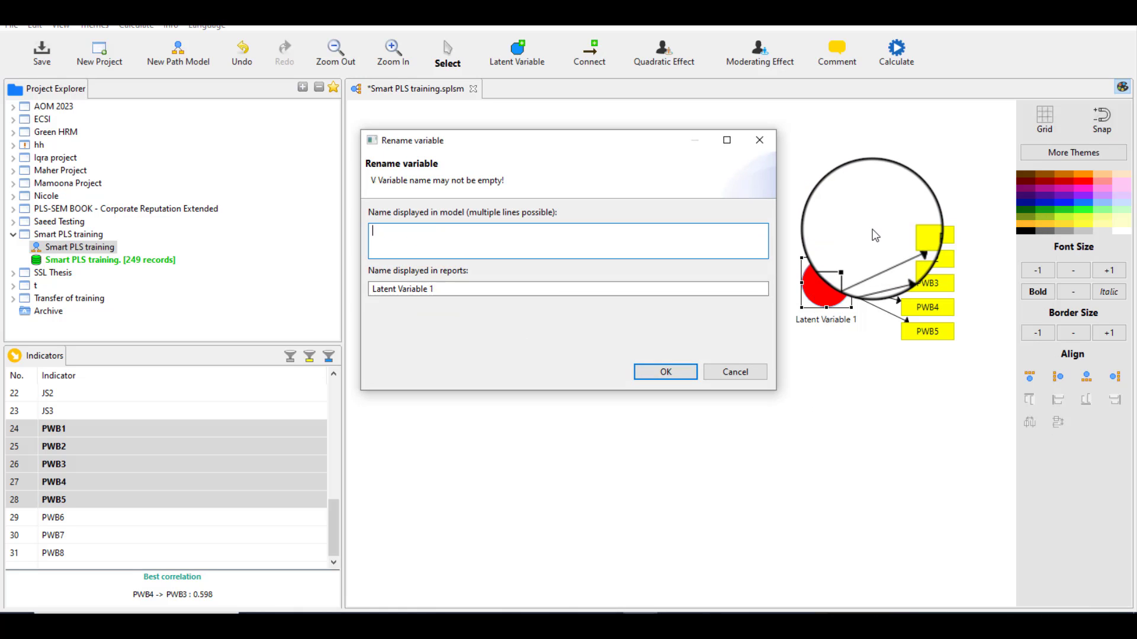
{"action": "type", "text": "PW"}
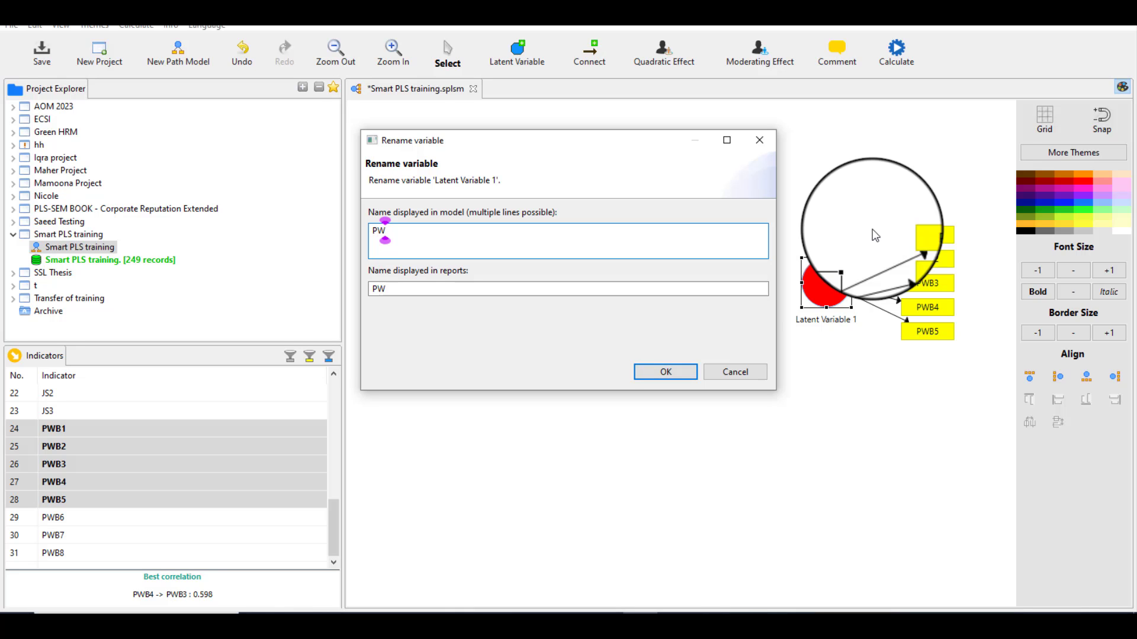
{"action": "type", "text": "B"}
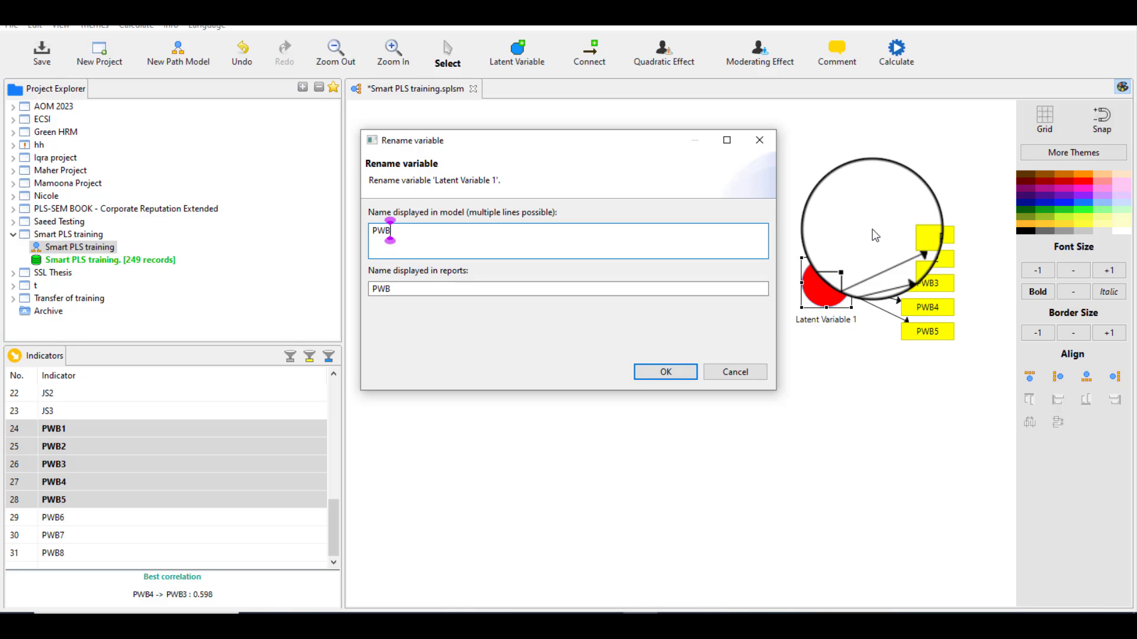
{"action": "left_click", "coordinate": [679, 375]}
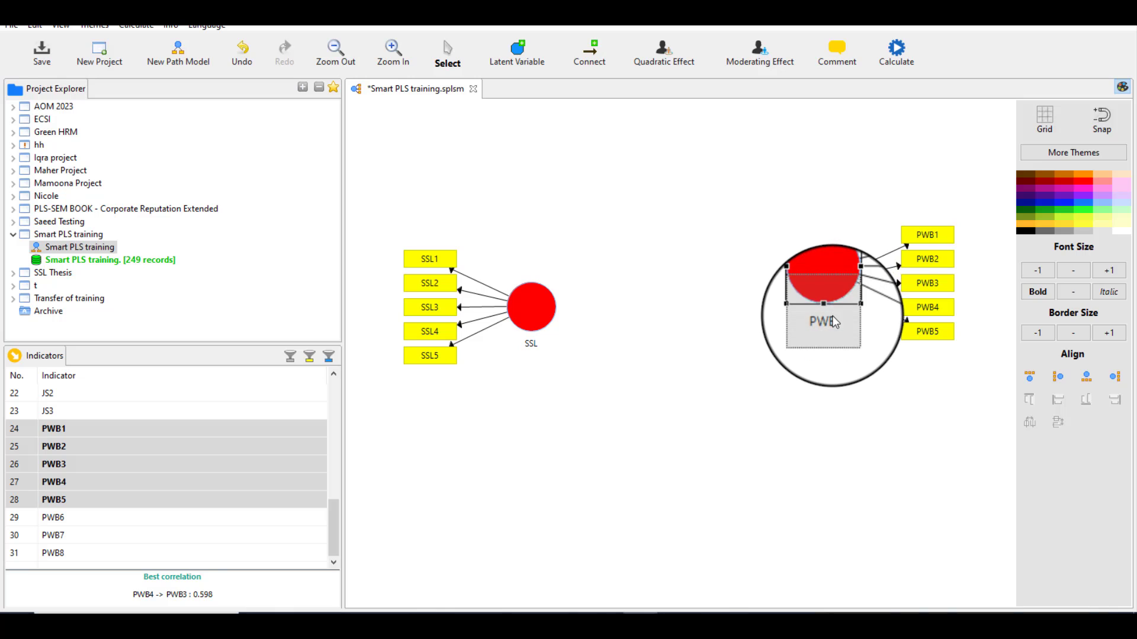
{"action": "left_click_drag", "start_coordinate": [833, 321], "coordinate": [829, 350]}
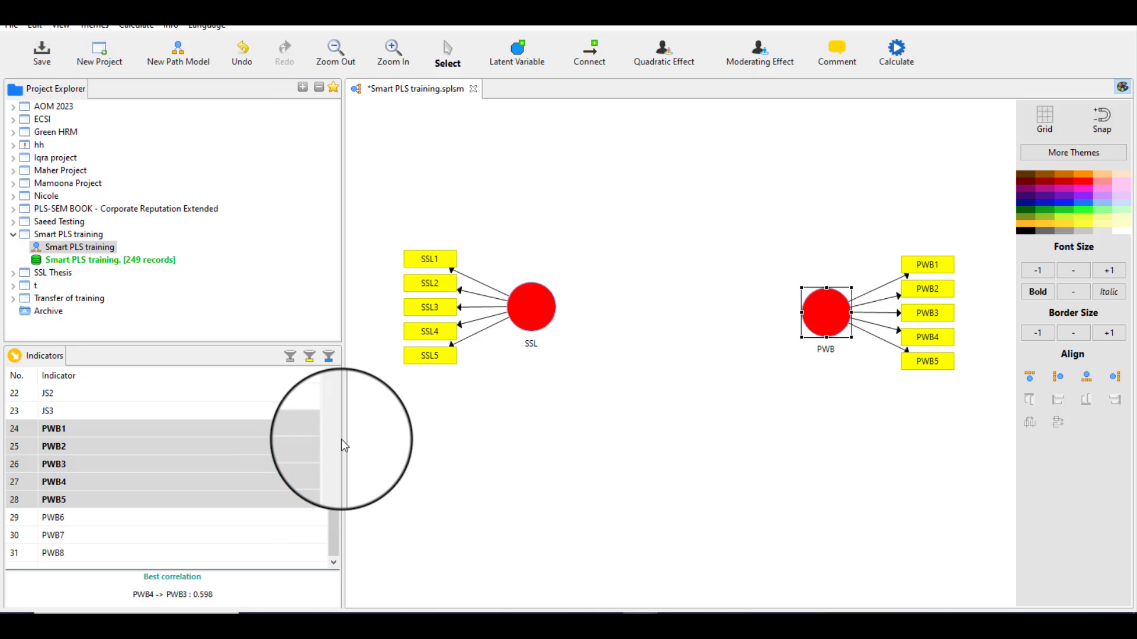
Step: Create a latent variable from the indicators JS1 to JS3 above and between SSL and PWB
{"action": "left_click_drag", "start_coordinate": [329, 516], "coordinate": [341, 483]}
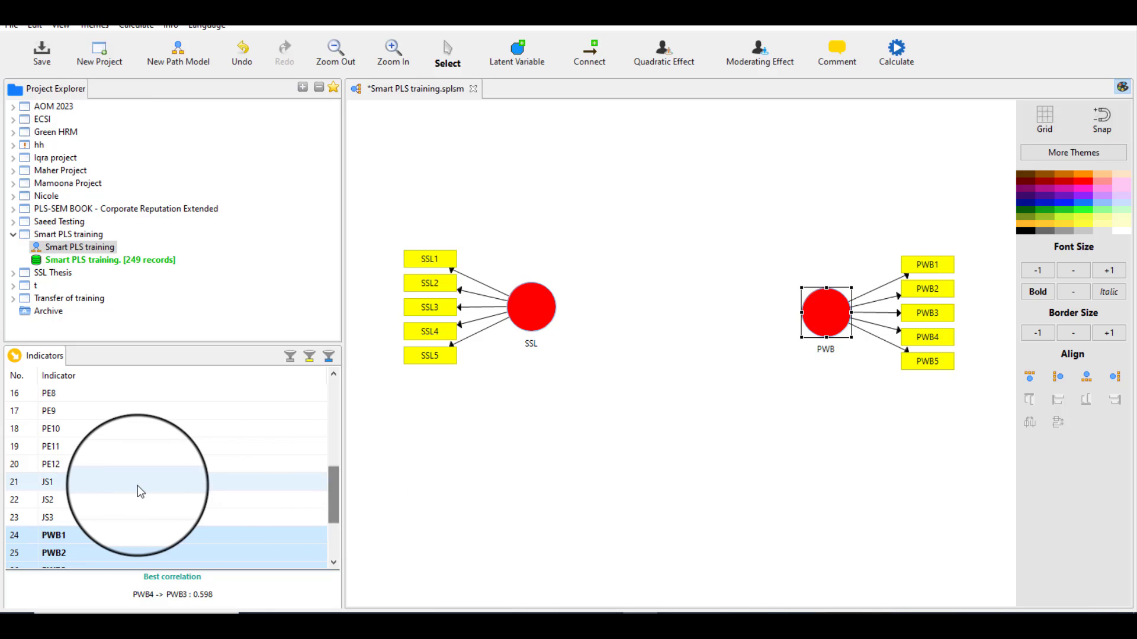
{"action": "left_click", "coordinate": [54, 482]}
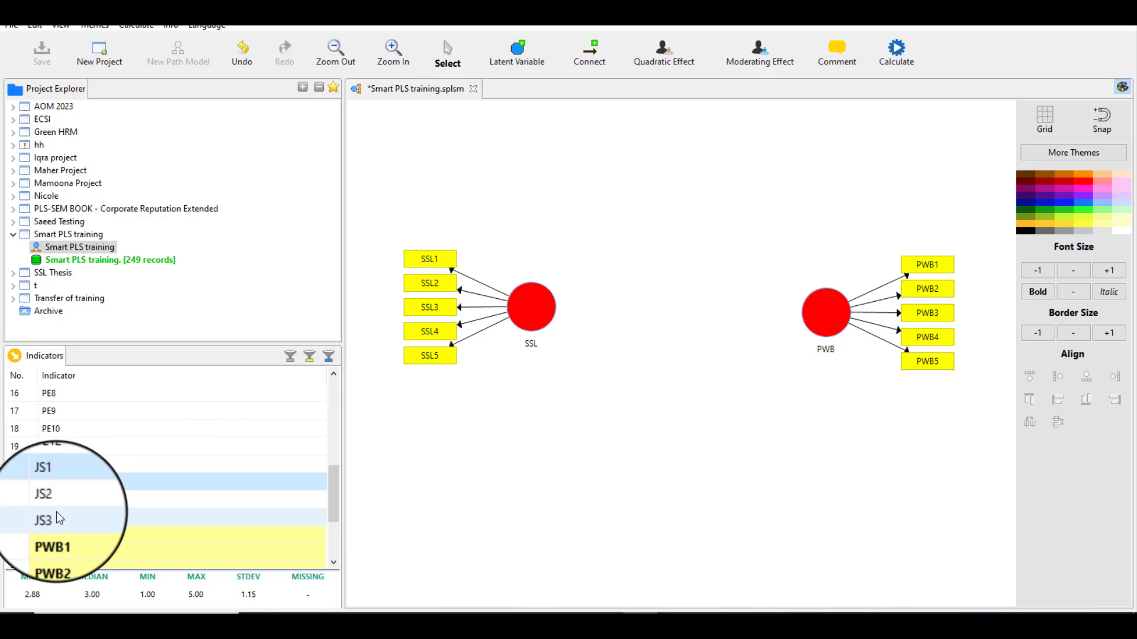
{"action": "left_click", "coordinate": [49, 516], "text": "shift"}
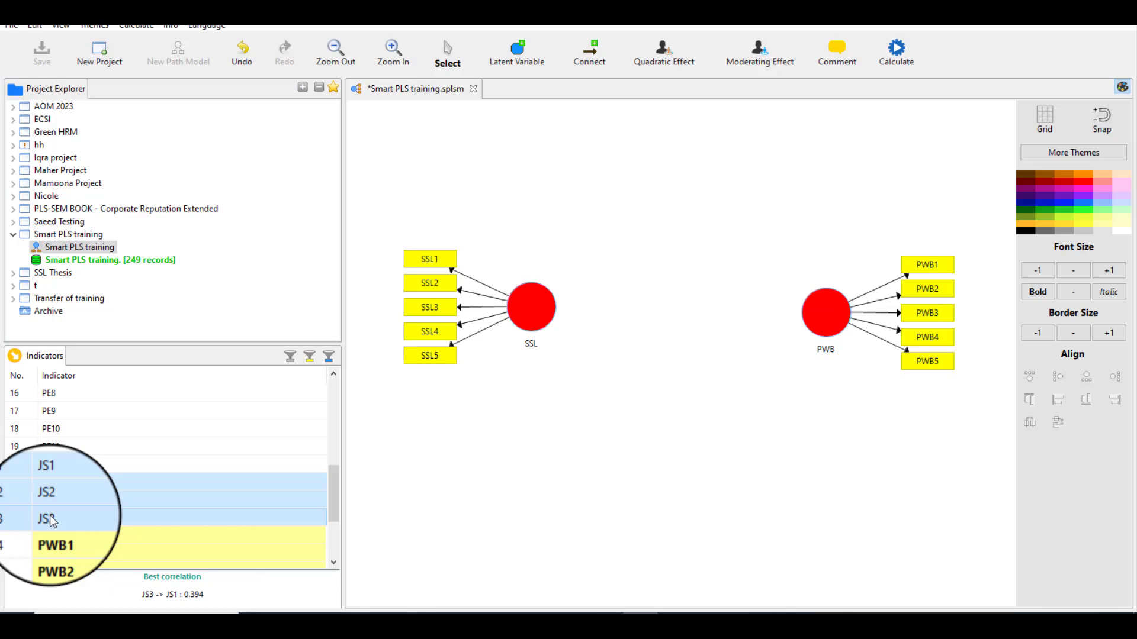
{"action": "left_click_drag", "start_coordinate": [122, 480], "coordinate": [677, 173]}
Step: Rename the latent variable measured by JS1 to JS3 as JS
{"action": "right_click", "coordinate": [699, 200]}
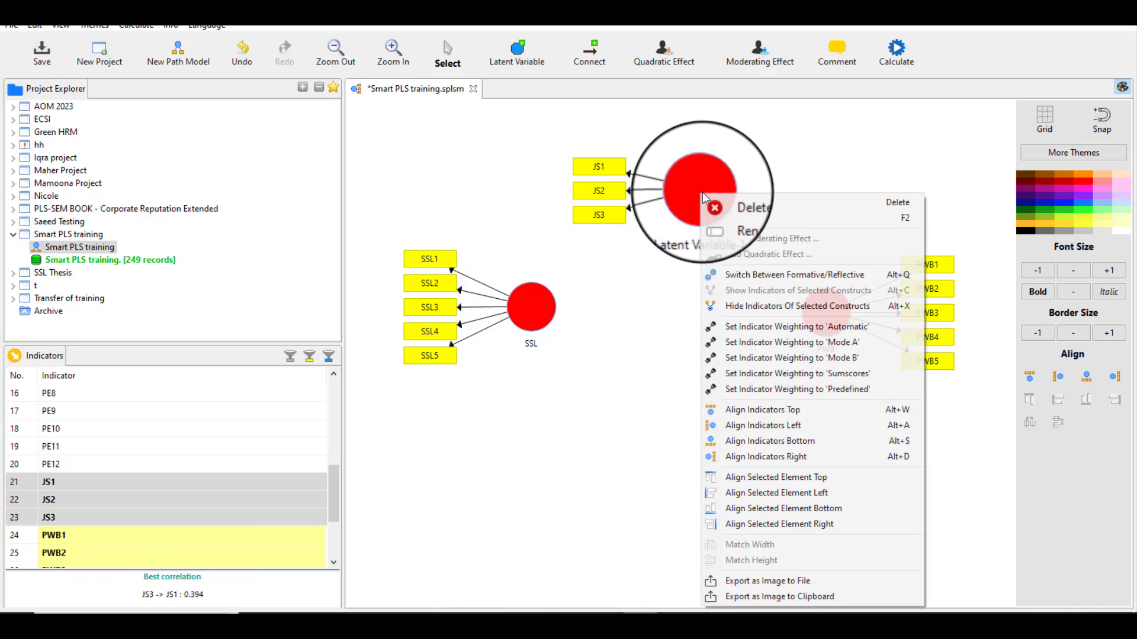
{"action": "left_click", "coordinate": [740, 214]}
{"action": "key", "text": "BackSpace"}
{"action": "type", "text": "JS"}
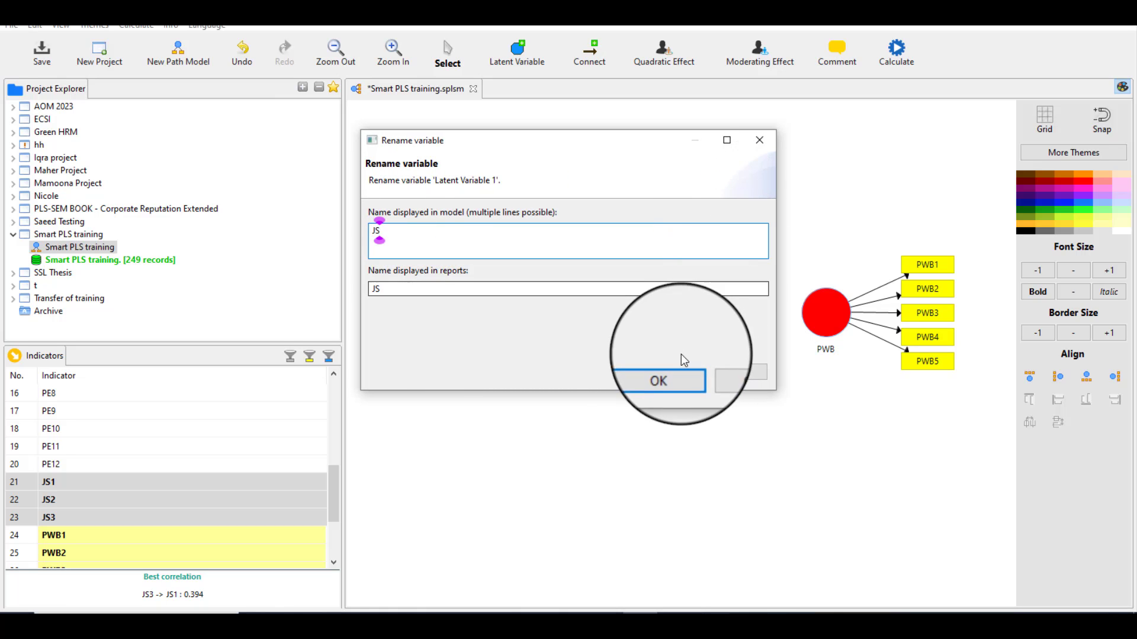
{"action": "left_click", "coordinate": [666, 372]}
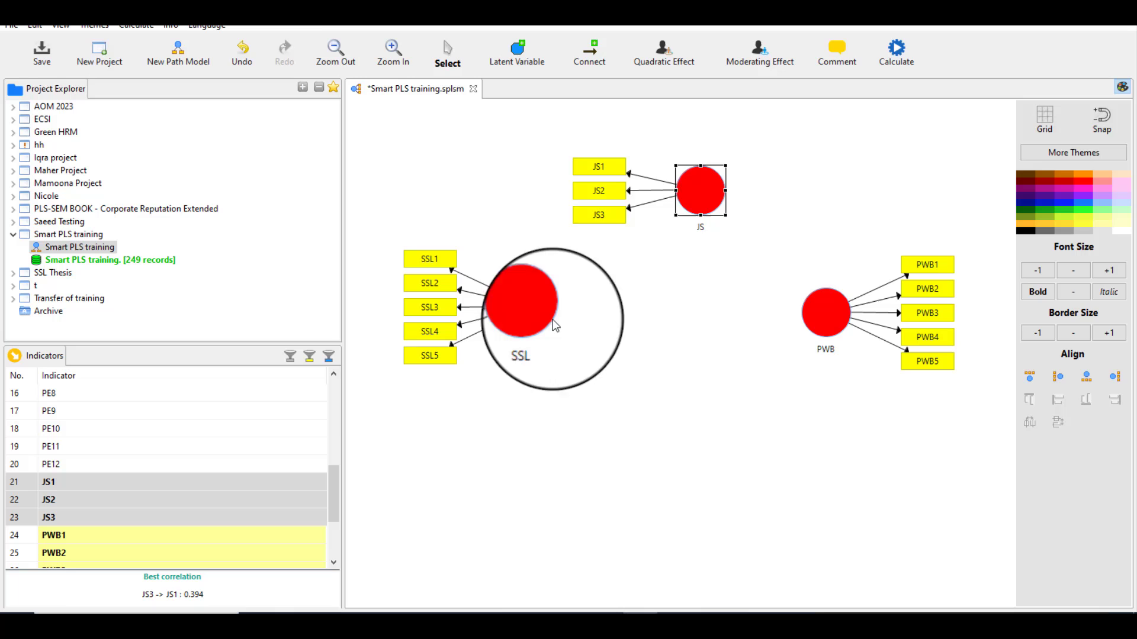
Step: Align the JS indicators on top and move the JS construct midway between SSL and PWB
{"action": "right_click", "coordinate": [695, 193]}
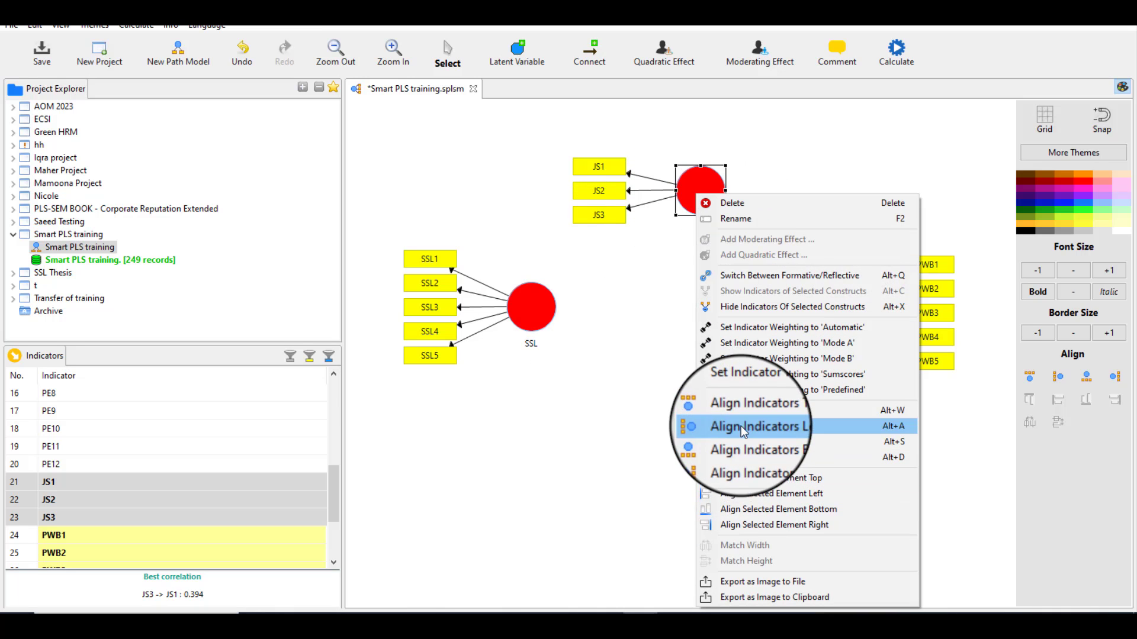
{"action": "left_click", "coordinate": [741, 411]}
{"action": "left_click_drag", "start_coordinate": [699, 200], "coordinate": [664, 226]}
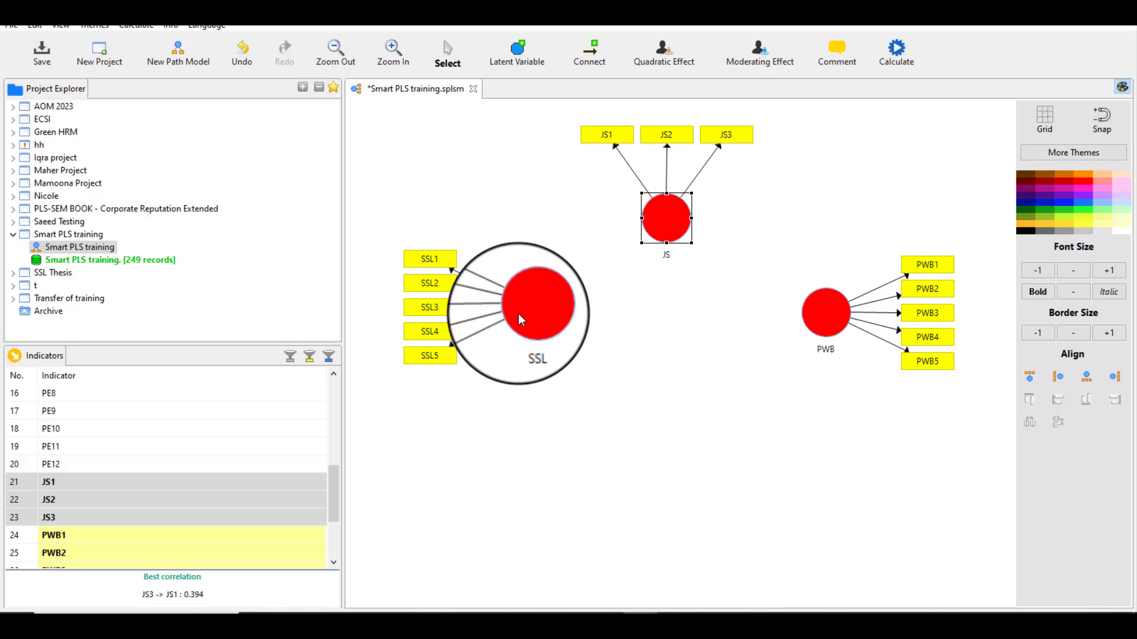
Step: Move SSL slightly down and away from JS, and connect SSL to JS, JS to PWB, and SSL to PWB
{"action": "left_click_drag", "start_coordinate": [518, 314], "coordinate": [670, 226]}
{"action": "left_click", "coordinate": [589, 53]}
{"action": "left_click_drag", "start_coordinate": [744, 245], "coordinate": [820, 307]}
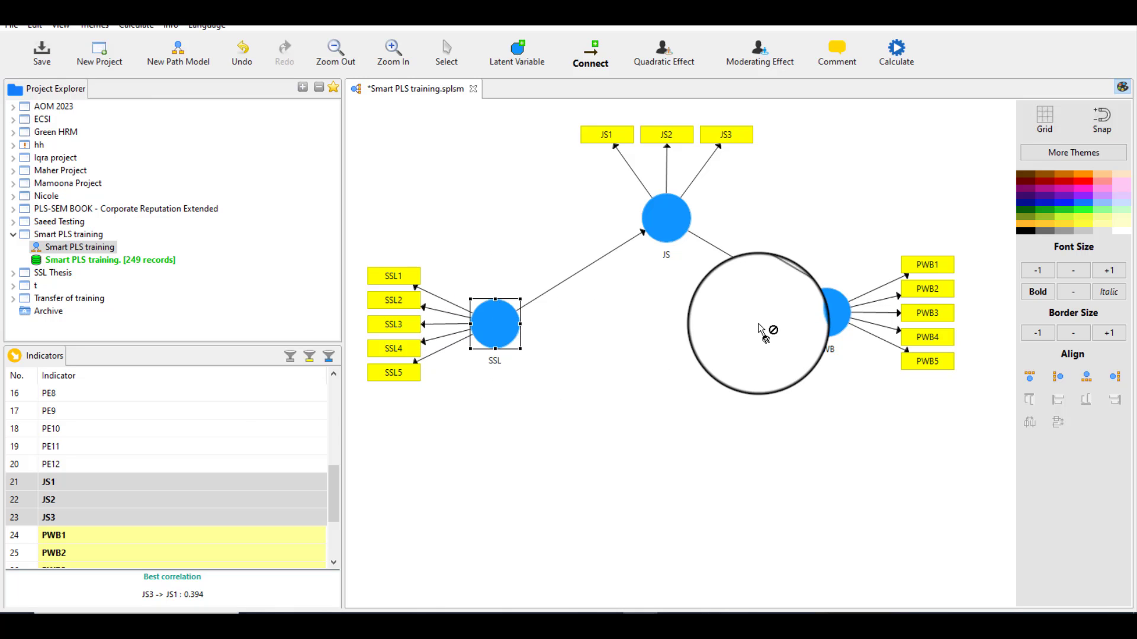
{"action": "left_click_drag", "start_coordinate": [502, 336], "coordinate": [820, 318]}
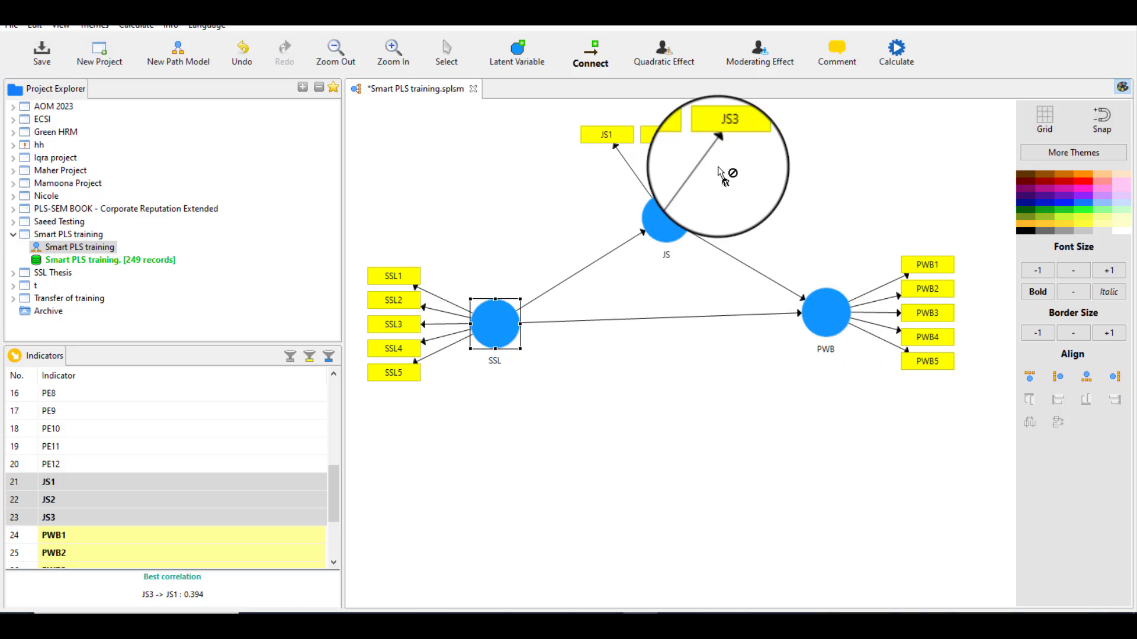
{"action": "left_click", "coordinate": [446, 53]}
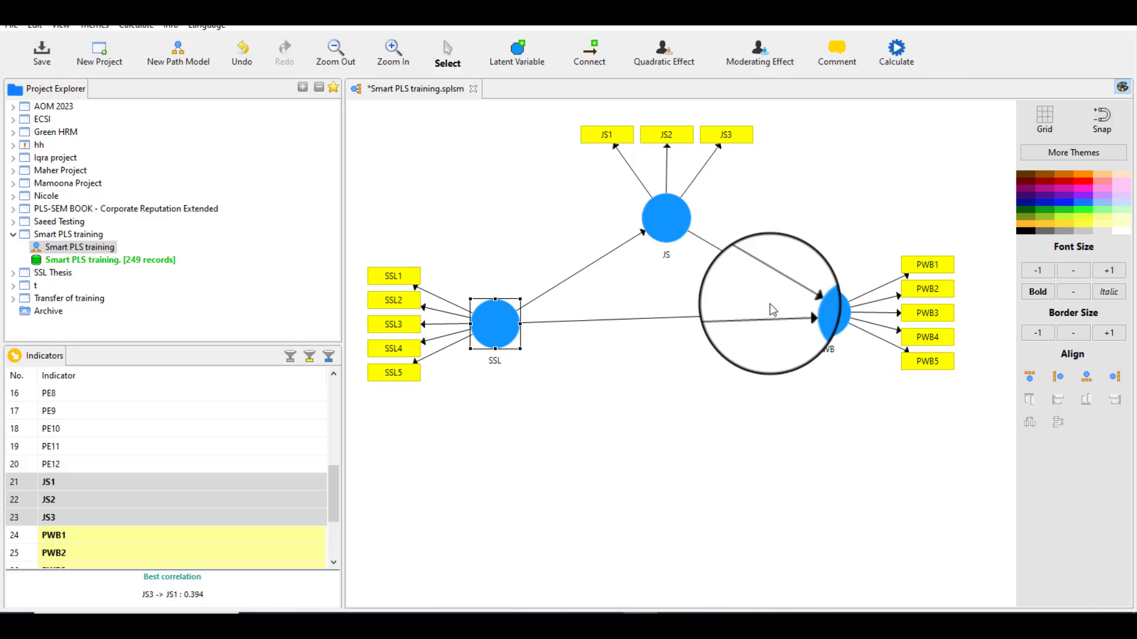
Step: Run the PLS Algorithm on the model with the Factor weighting scheme
{"action": "left_click", "coordinate": [897, 52]}
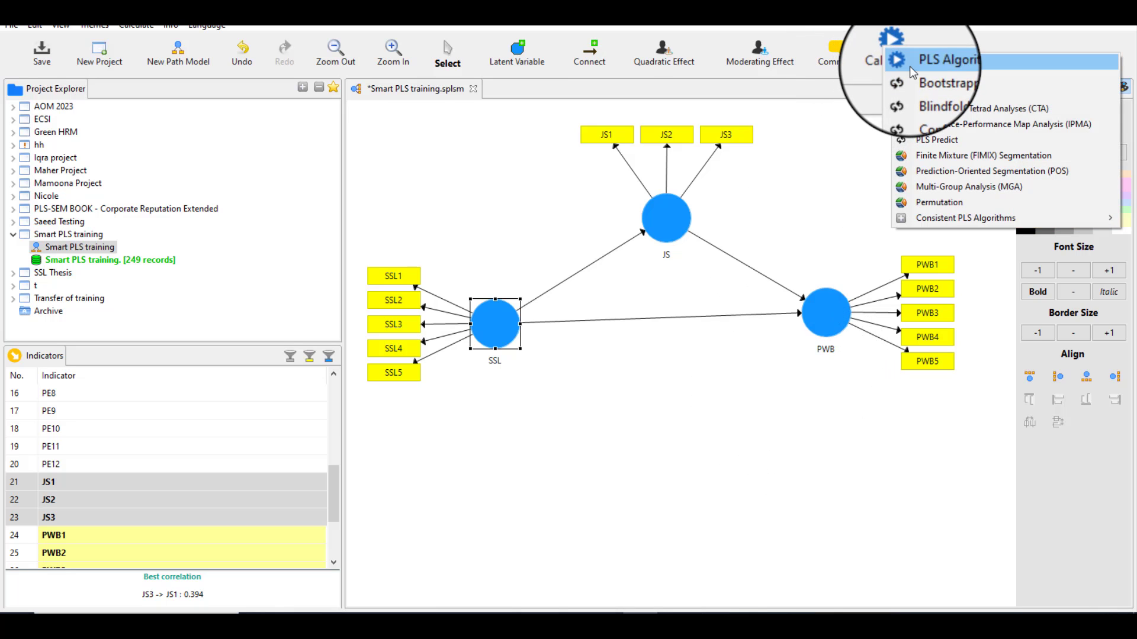
{"action": "left_click", "coordinate": [935, 64]}
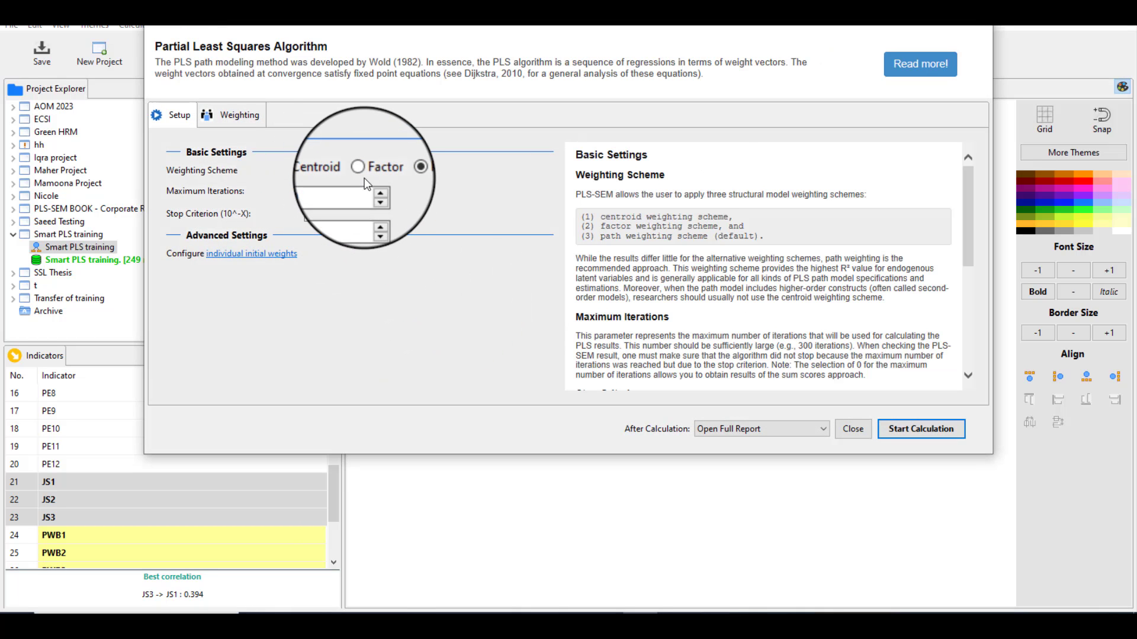
{"action": "left_click", "coordinate": [368, 170]}
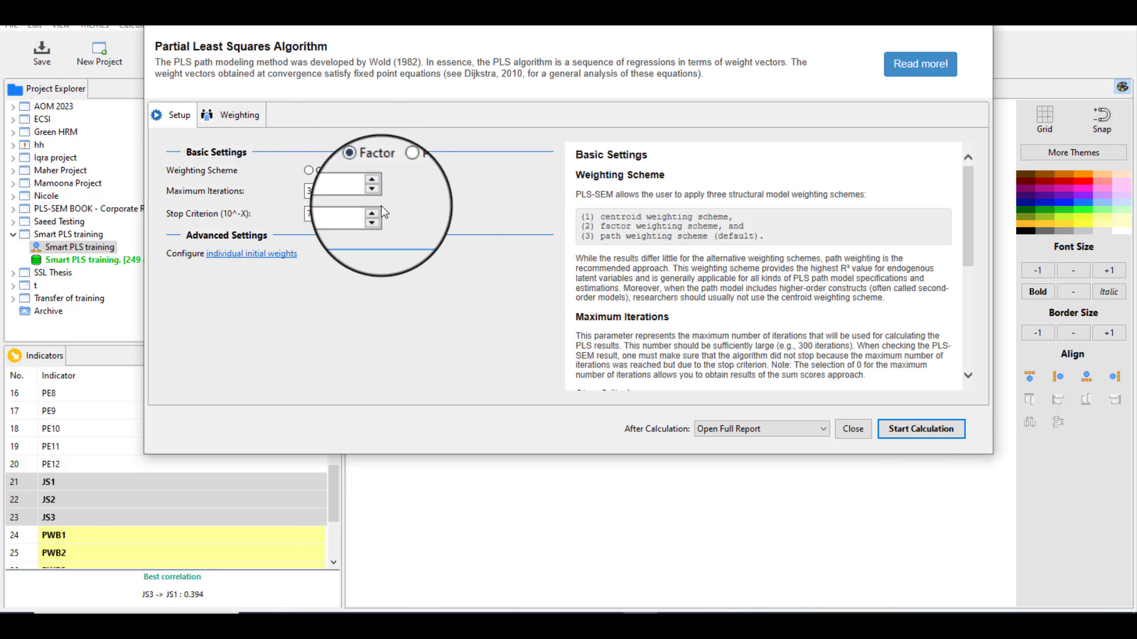
{"action": "left_click", "coordinate": [919, 431]}
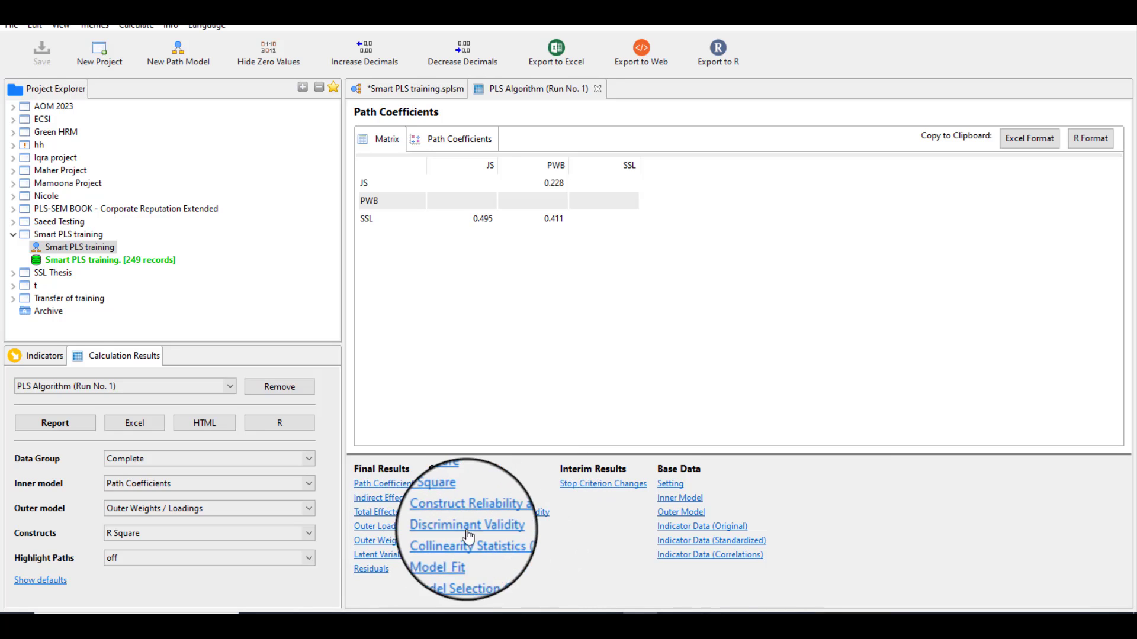
Step: Review the Construct Reliability and Validity results and the Heterotrait-Monotrait Ratio (HTMT) chart under Discriminant Validity
{"action": "left_click", "coordinate": [508, 512]}
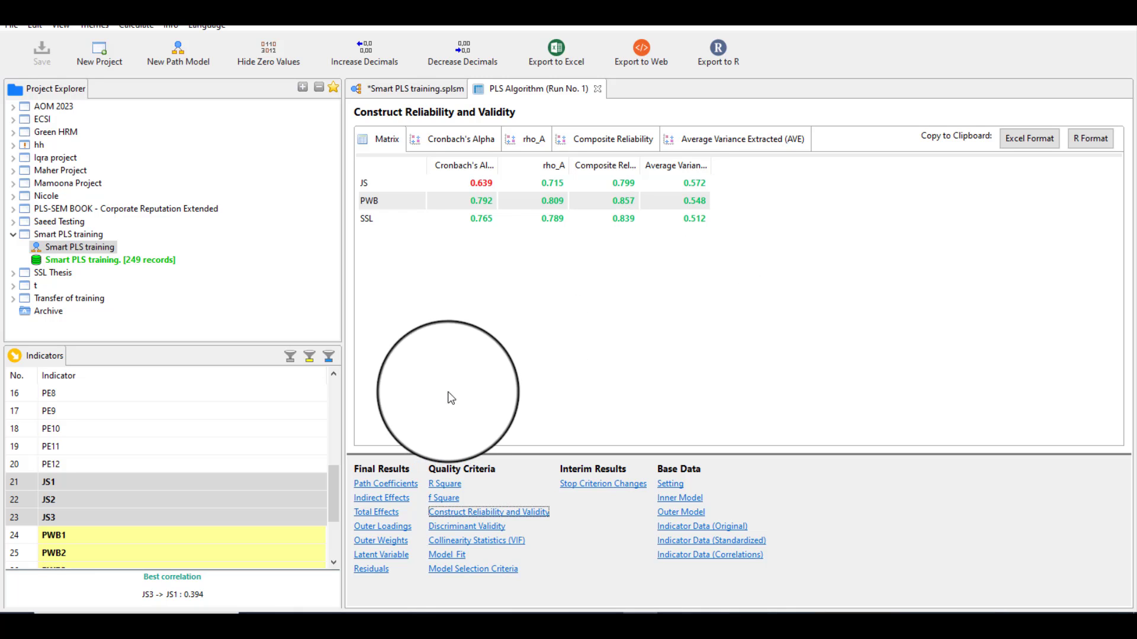
{"action": "left_click", "coordinate": [470, 526]}
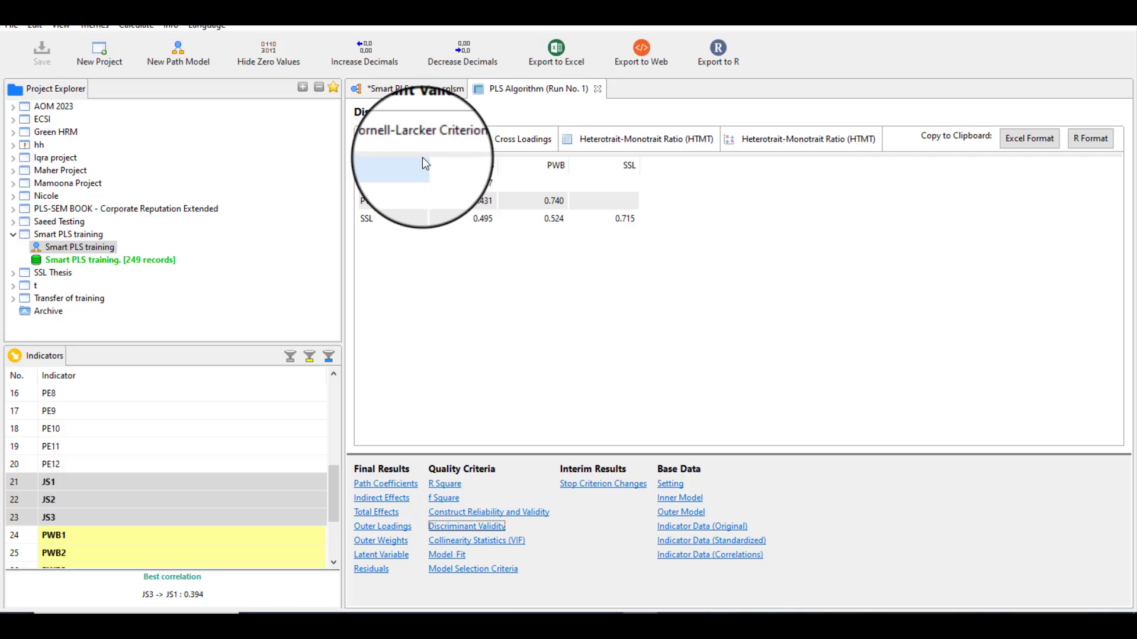
{"action": "left_click", "coordinate": [806, 141]}
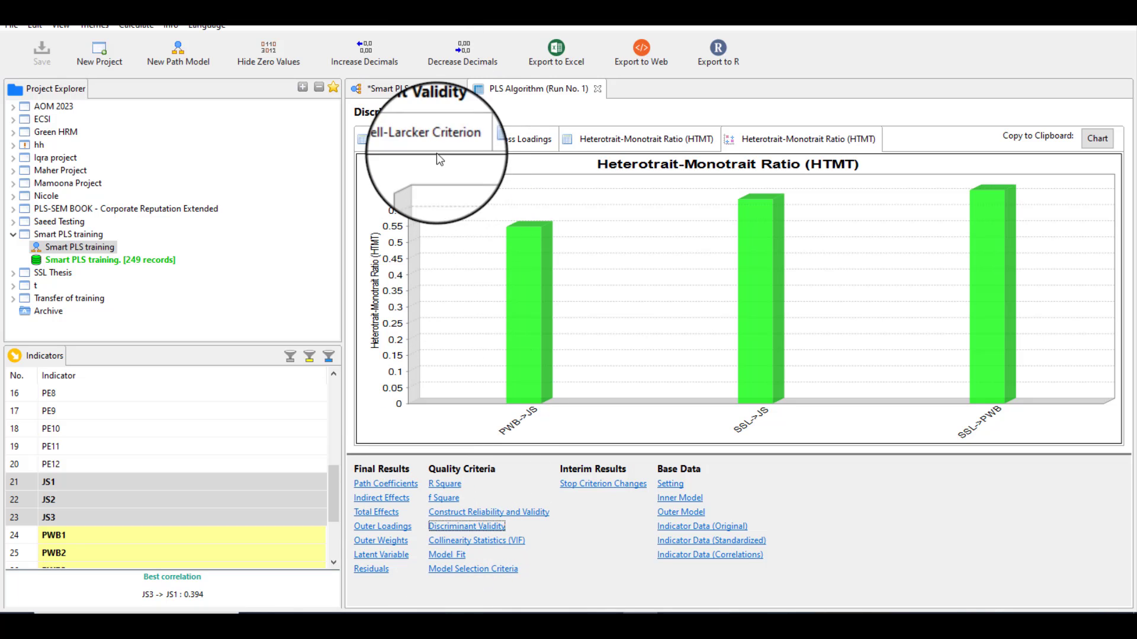
Step: Run Bootstrapping on the path model with 5000 subsamples and the Path weighting scheme
{"action": "left_click", "coordinate": [435, 90]}
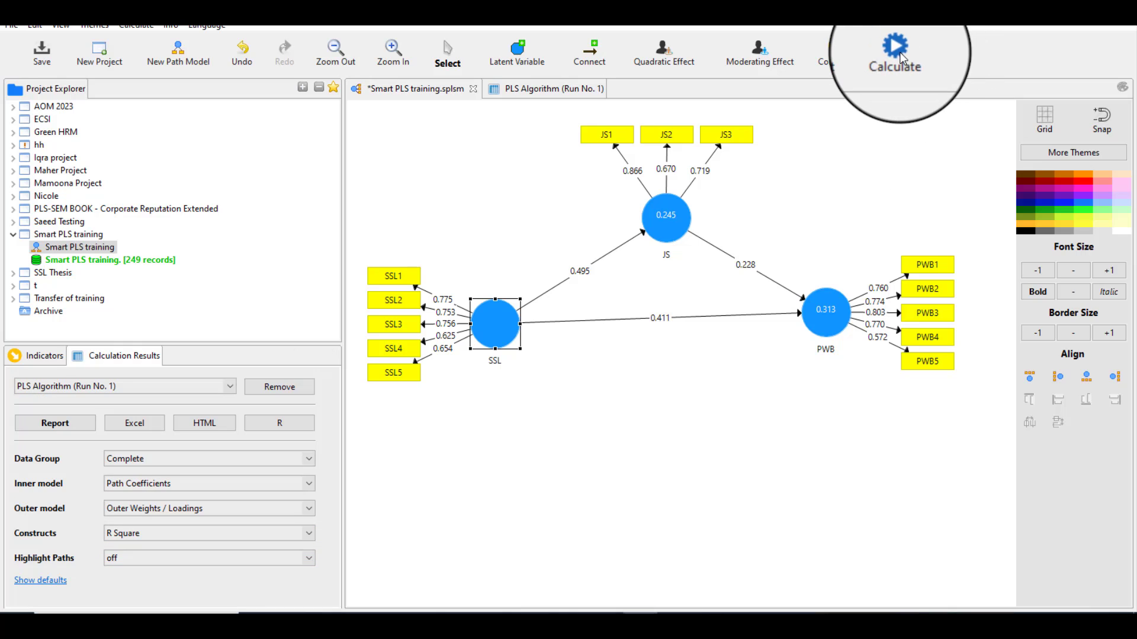
{"action": "left_click", "coordinate": [897, 50]}
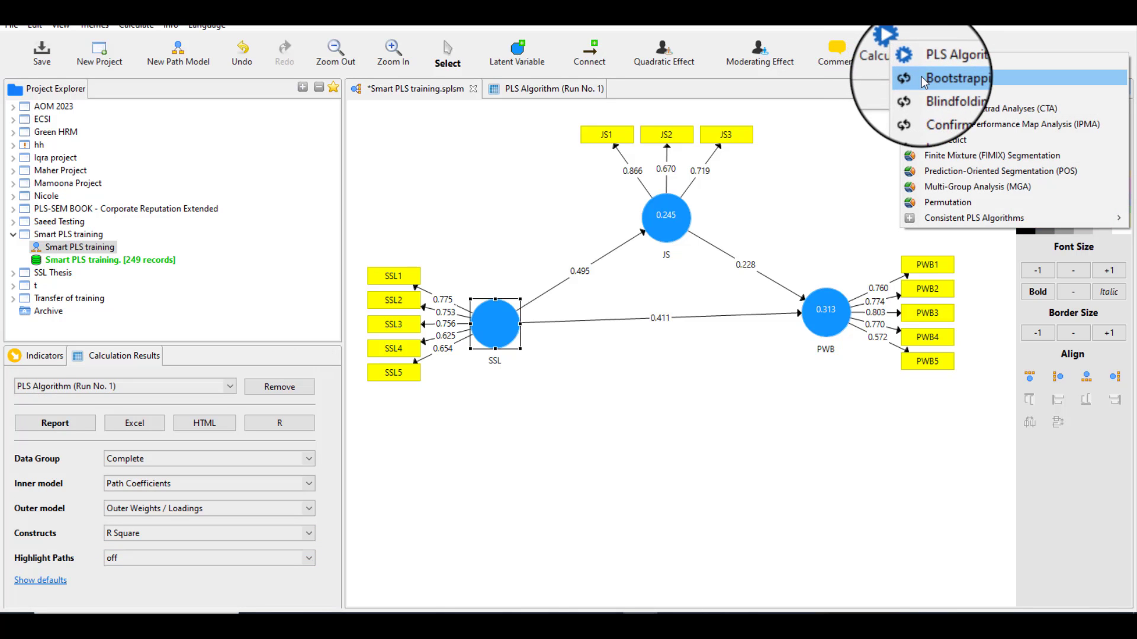
{"action": "left_click", "coordinate": [936, 77]}
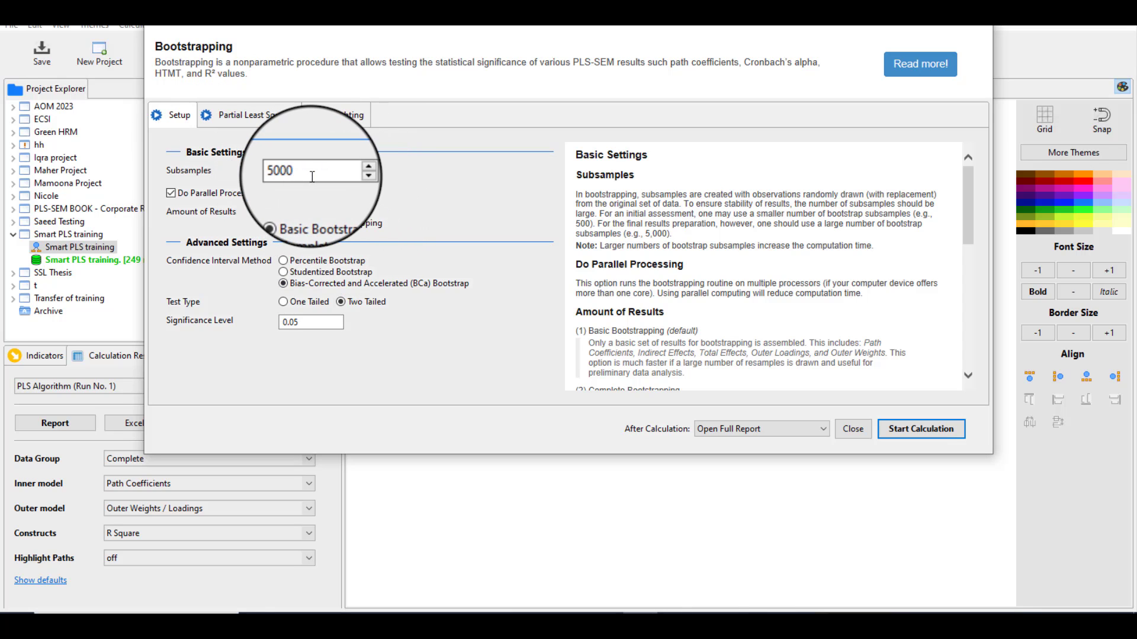
{"action": "left_click", "coordinate": [241, 116]}
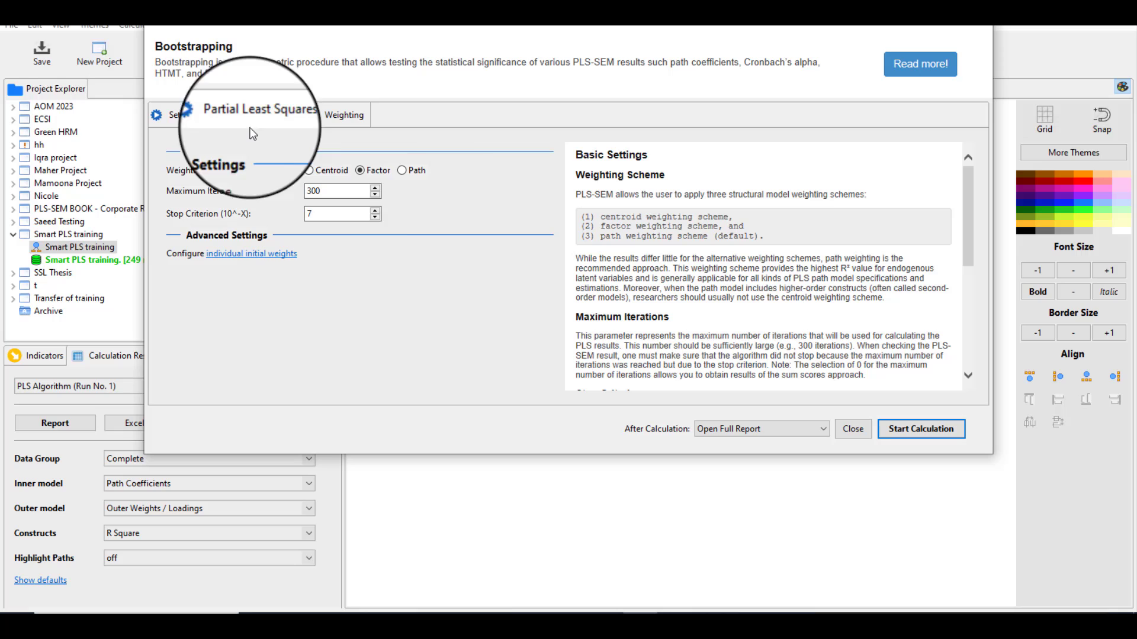
{"action": "left_click", "coordinate": [403, 170]}
{"action": "left_click", "coordinate": [933, 431]}
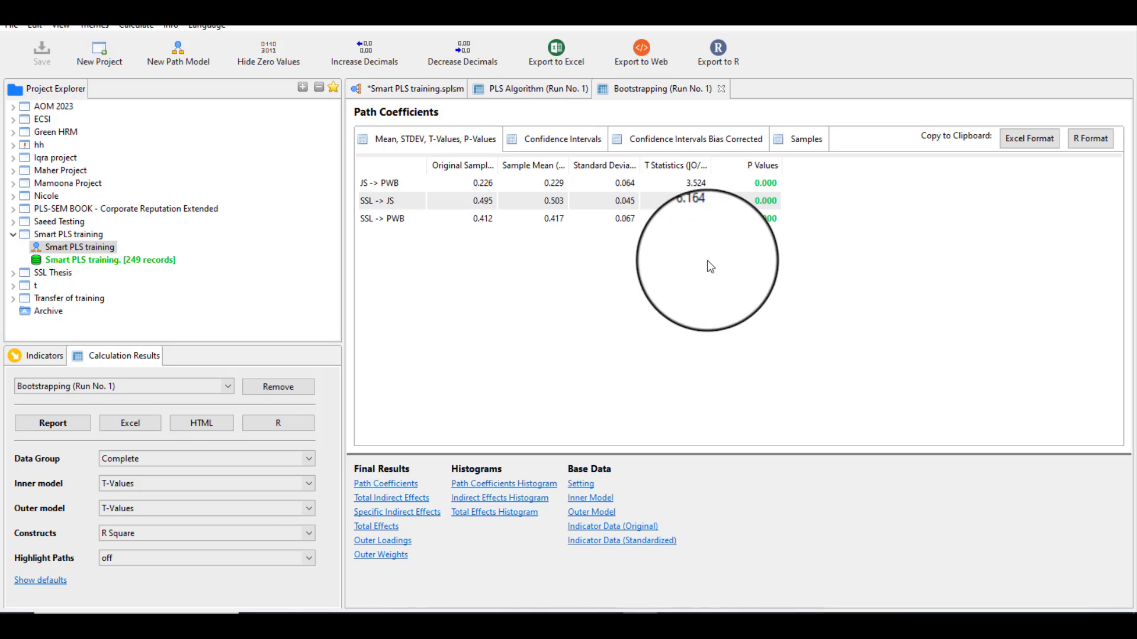
Step: Review the Specific Indirect Effects and their Confidence Intervals, widening the label column to read the full path name
{"action": "left_click", "coordinate": [405, 521]}
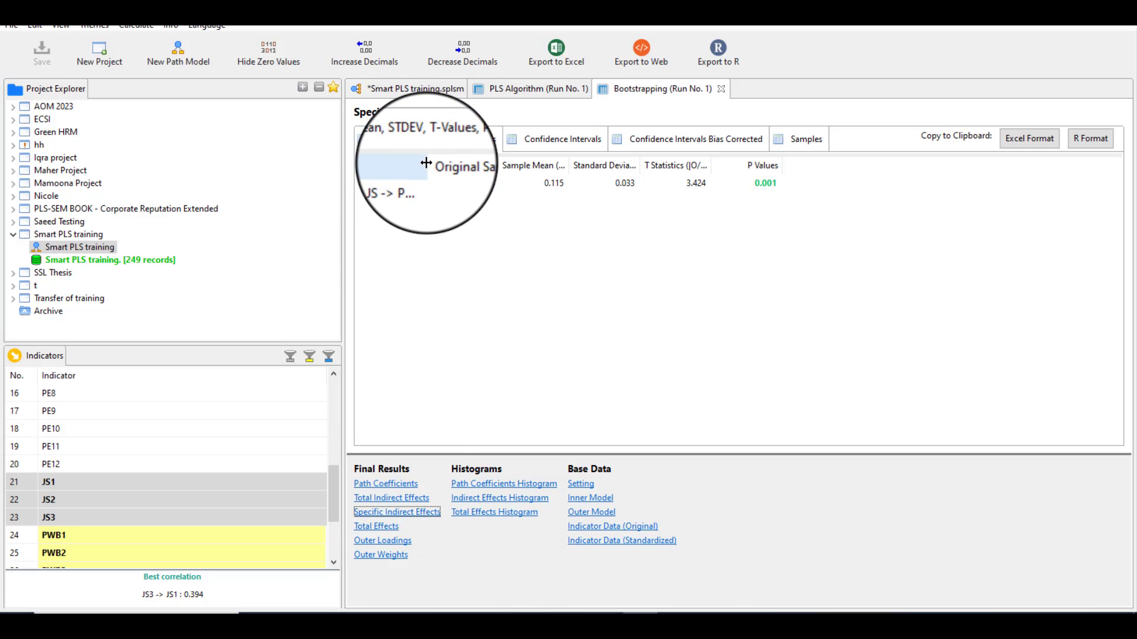
{"action": "left_click_drag", "start_coordinate": [426, 167], "coordinate": [449, 170]}
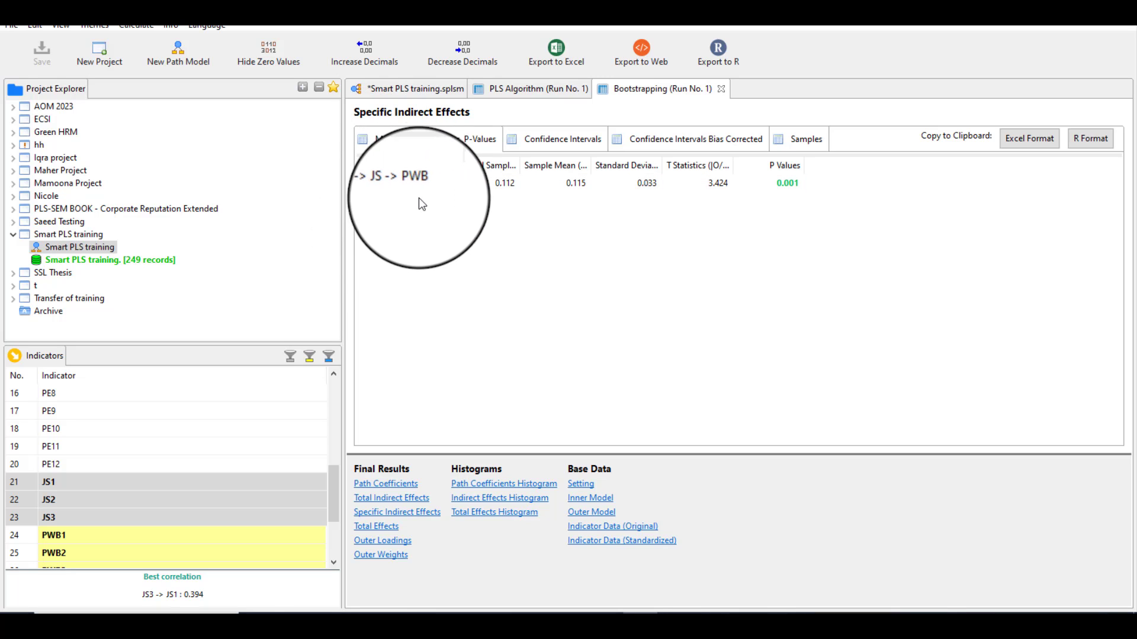
{"action": "left_click", "coordinate": [504, 185]}
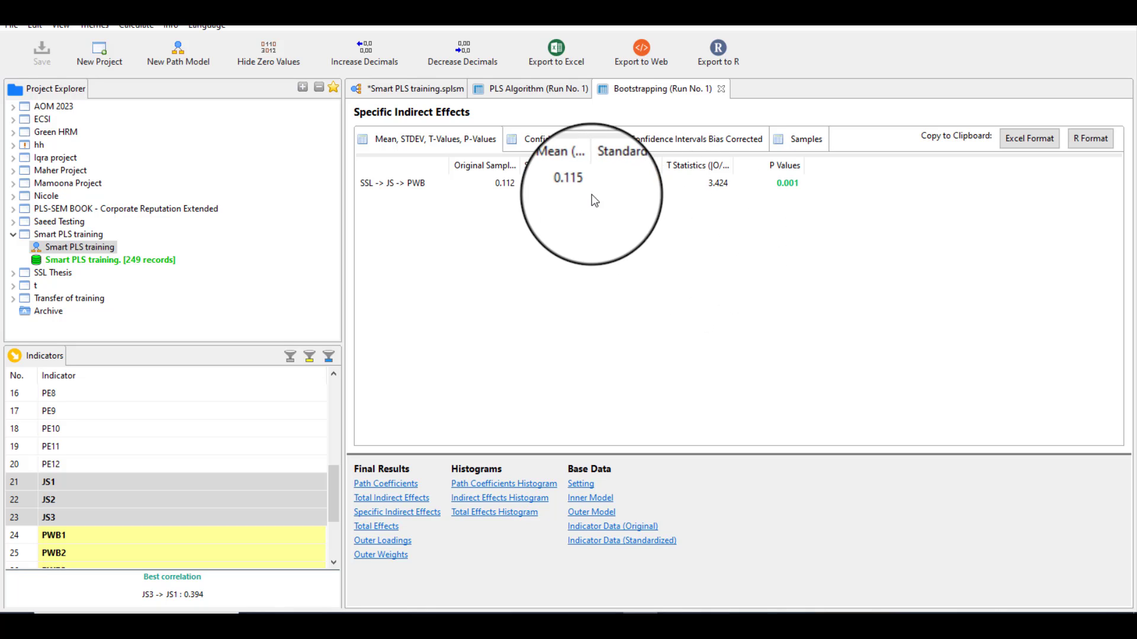
{"action": "left_click", "coordinate": [560, 142]}
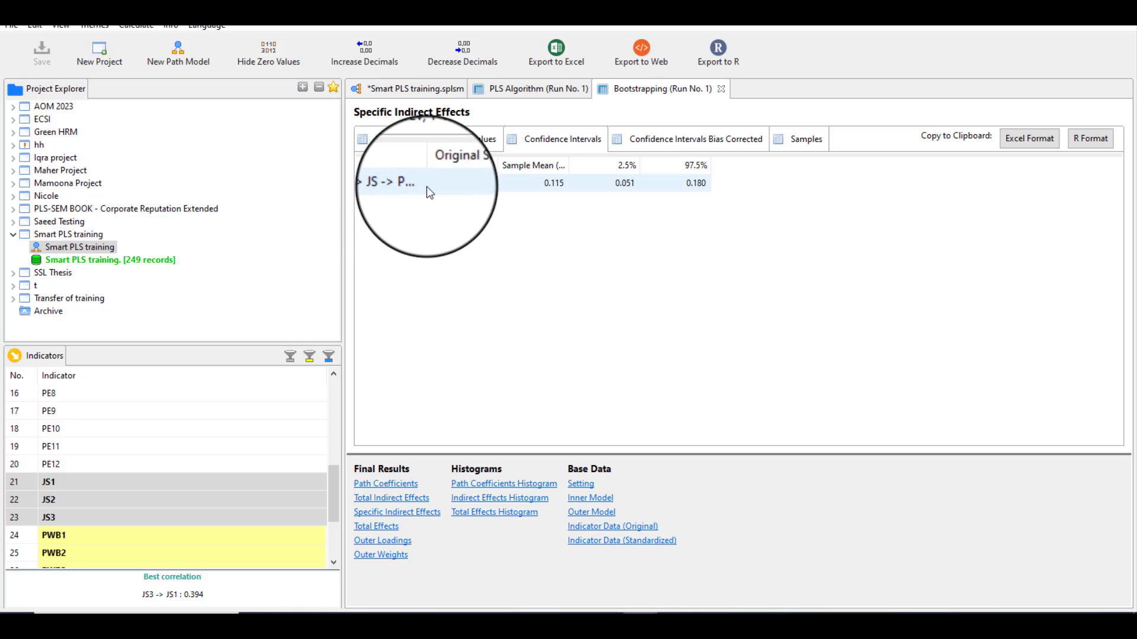
{"action": "left_click_drag", "start_coordinate": [431, 164], "coordinate": [455, 162]}
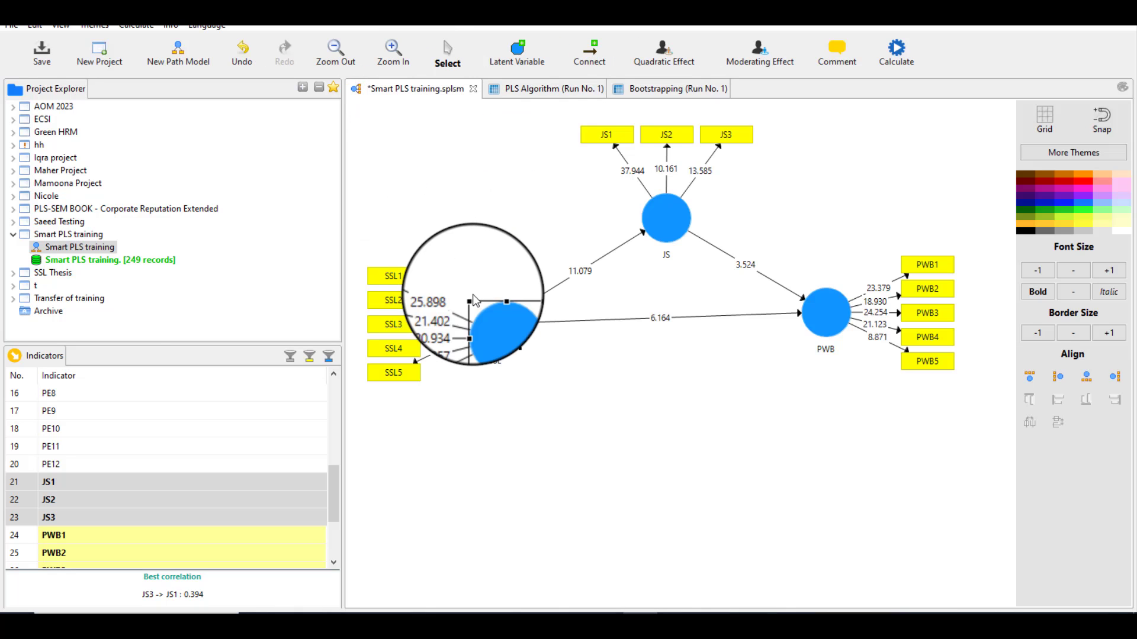
Step: Shift the PWB construct slightly so that it sits roughly level with SSL
{"action": "left_click", "coordinate": [826, 326]}
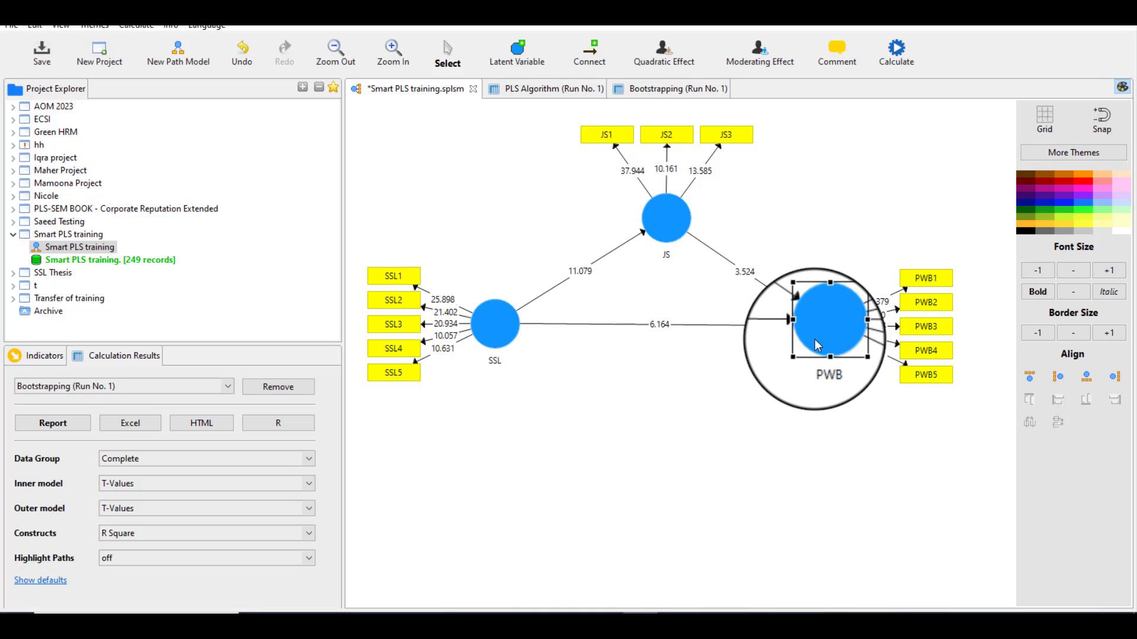
{"action": "left_click_drag", "start_coordinate": [824, 327], "coordinate": [820, 307]}
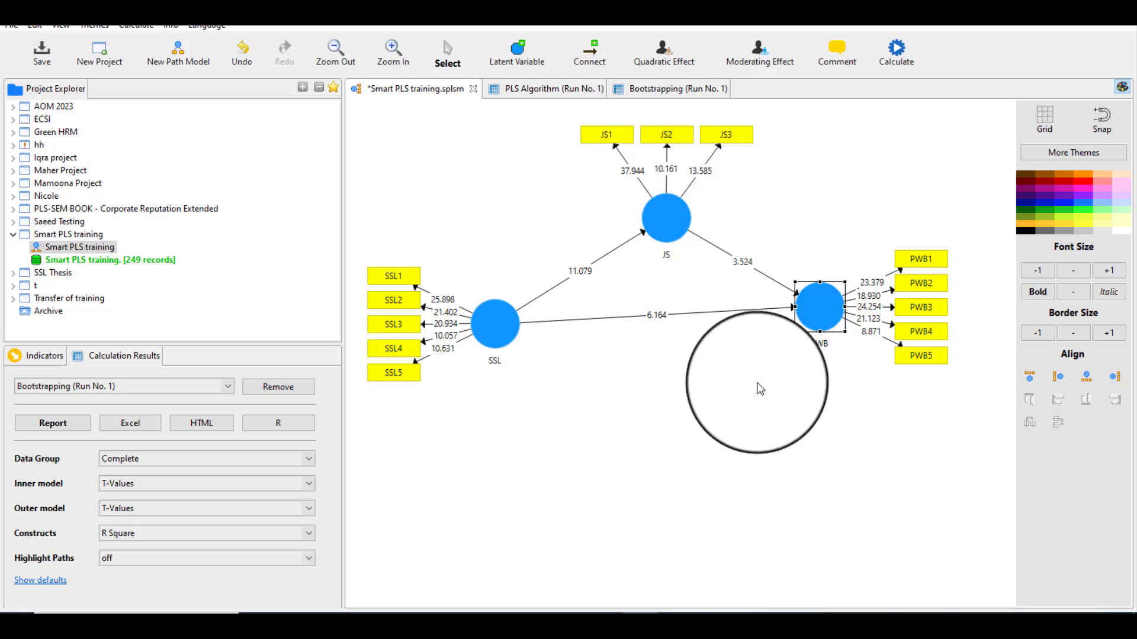
{"action": "key", "text": "ctrl+z"}
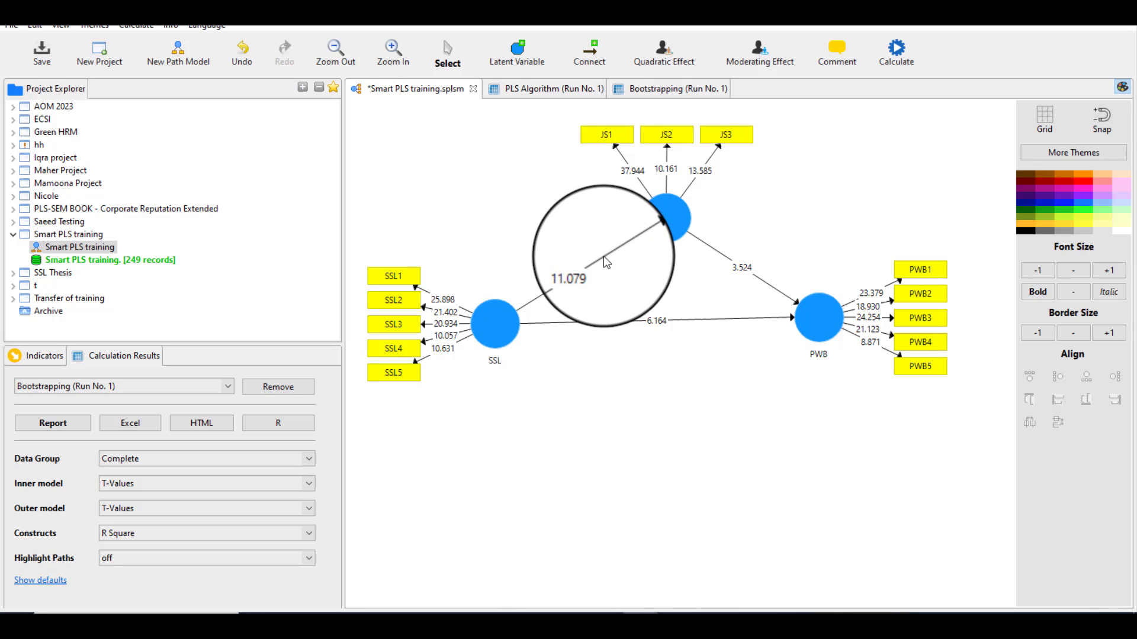
Step: Delete the paths from SSL to JS and from JS to PWB
{"action": "key", "text": "Delete"}
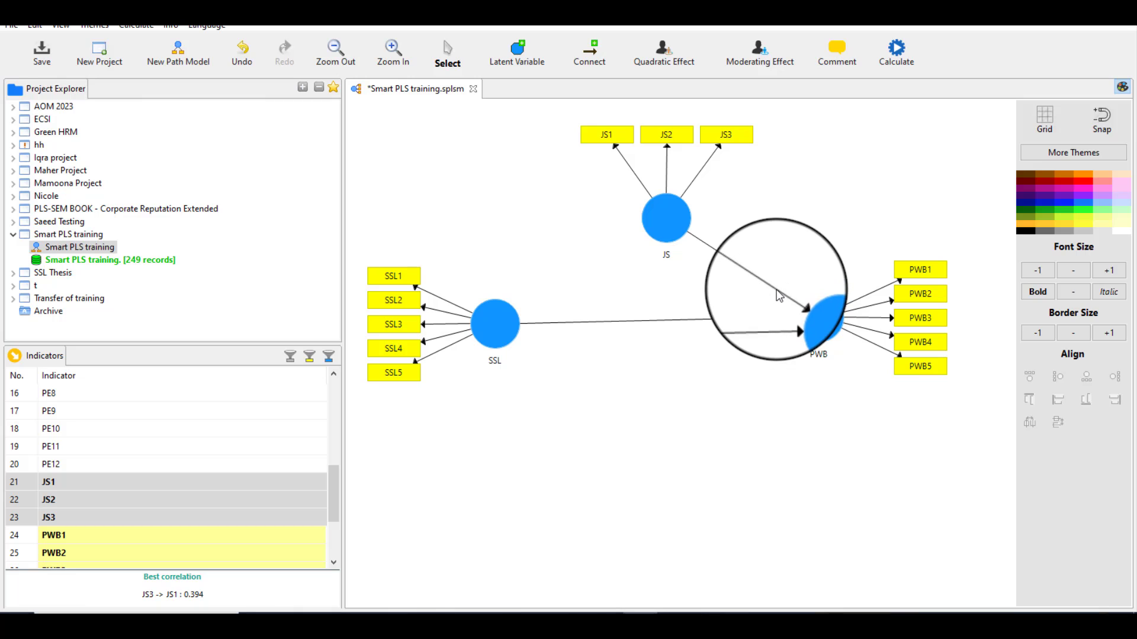
{"action": "left_click", "coordinate": [777, 289]}
{"action": "key", "text": "Delete"}
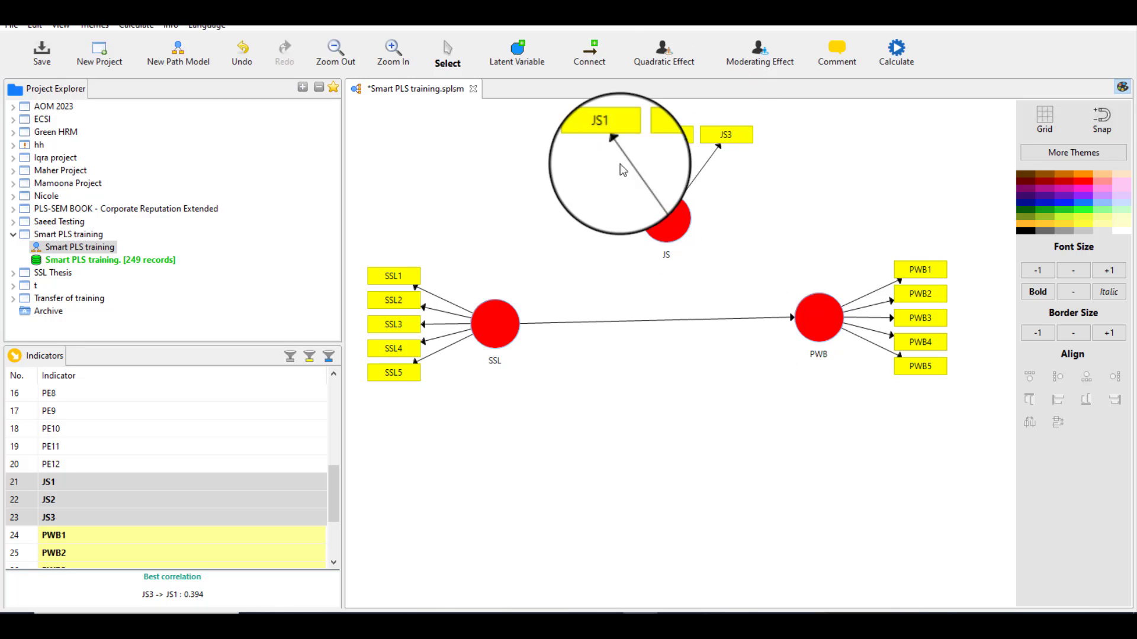
Step: Connect JS directly to PWB with a new path
{"action": "left_click", "coordinate": [583, 60]}
{"action": "left_click", "coordinate": [666, 218]}
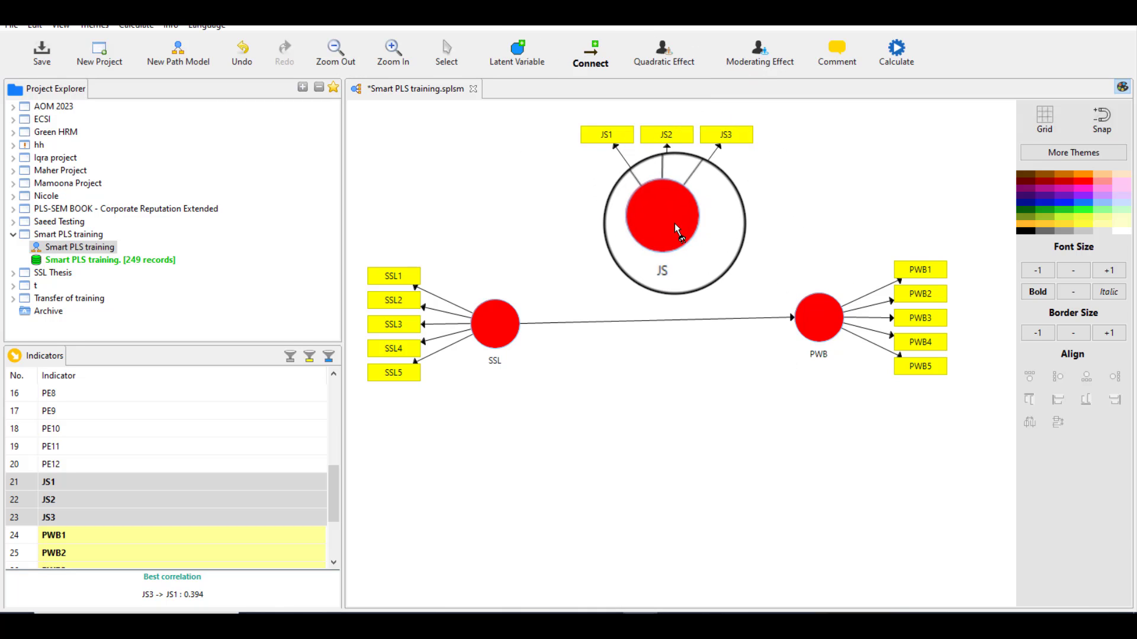
{"action": "left_click", "coordinate": [820, 320]}
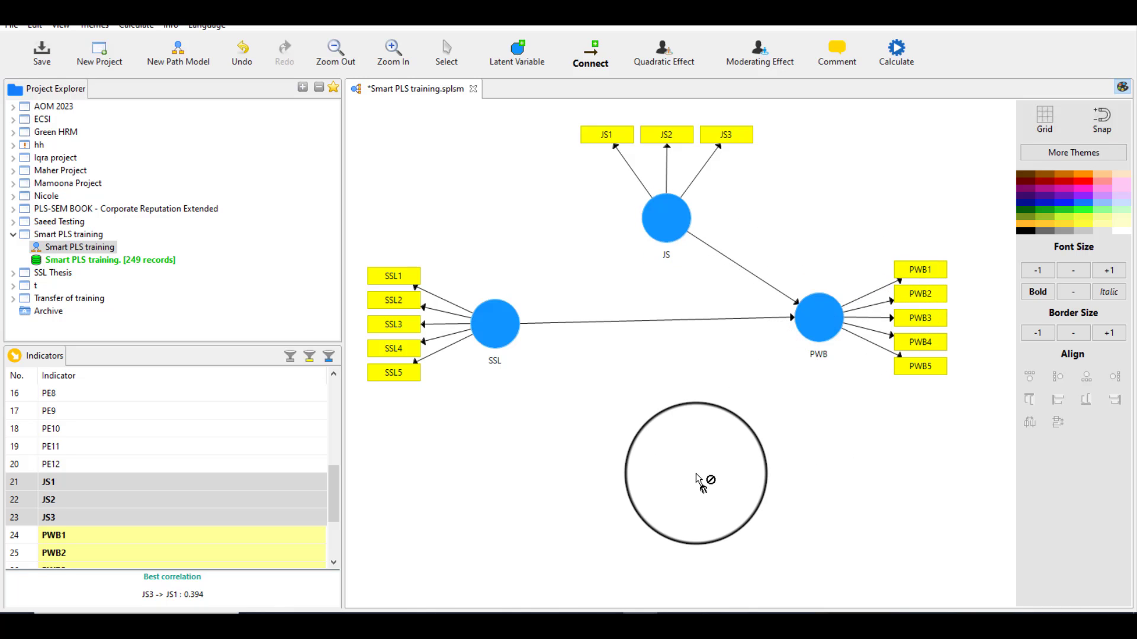
{"action": "left_click_drag", "start_coordinate": [672, 249], "coordinate": [760, 427]}
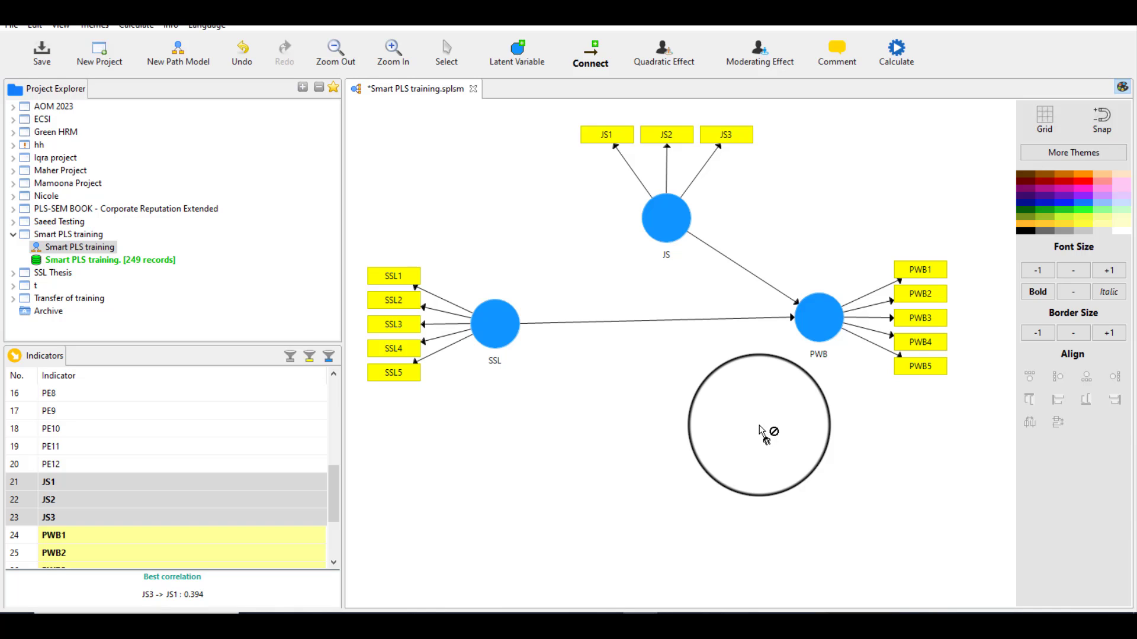
{"action": "left_click_drag", "start_coordinate": [759, 426], "coordinate": [826, 318]}
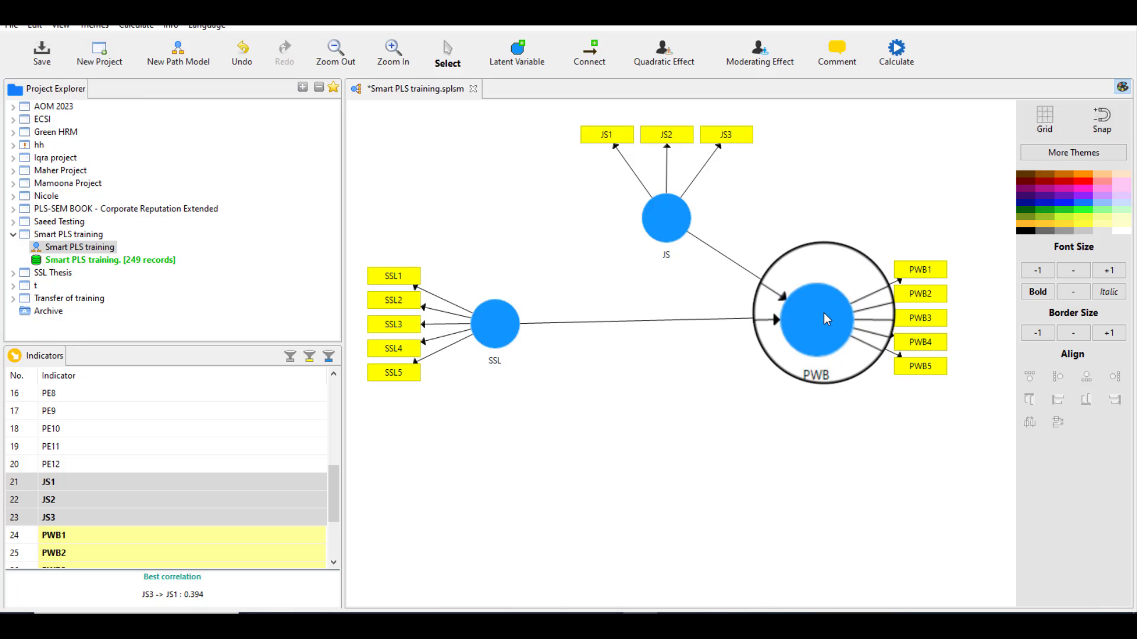
Step: Add a Two Stage moderating effect on PWB with JS as the moderator variable and SSL as the independent variable
{"action": "right_click", "coordinate": [824, 315]}
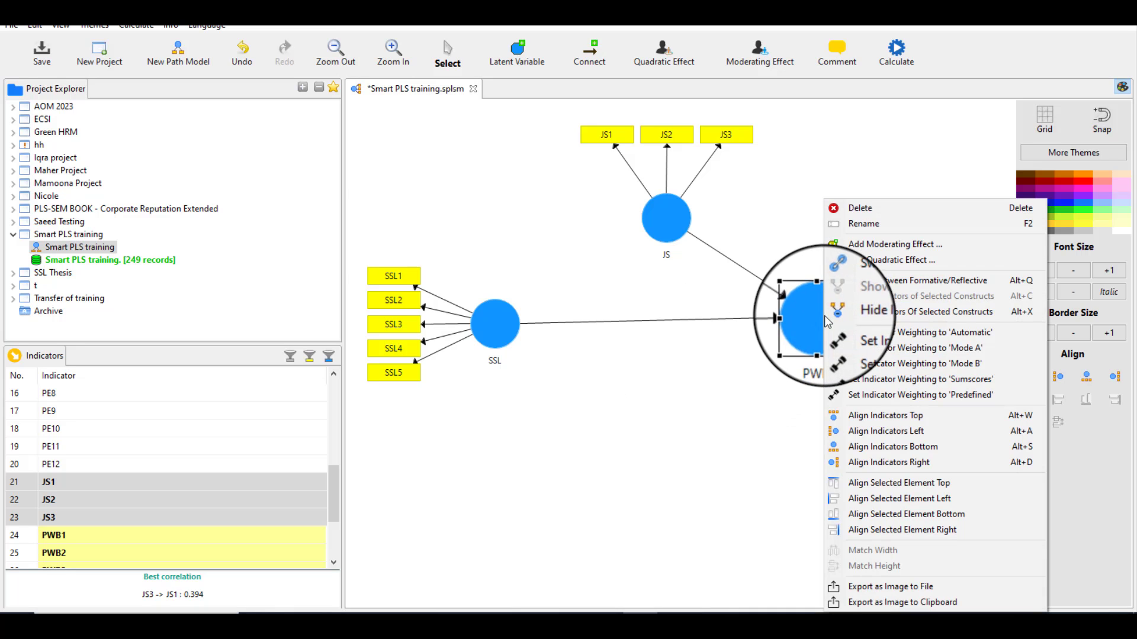
{"action": "left_click", "coordinate": [904, 248]}
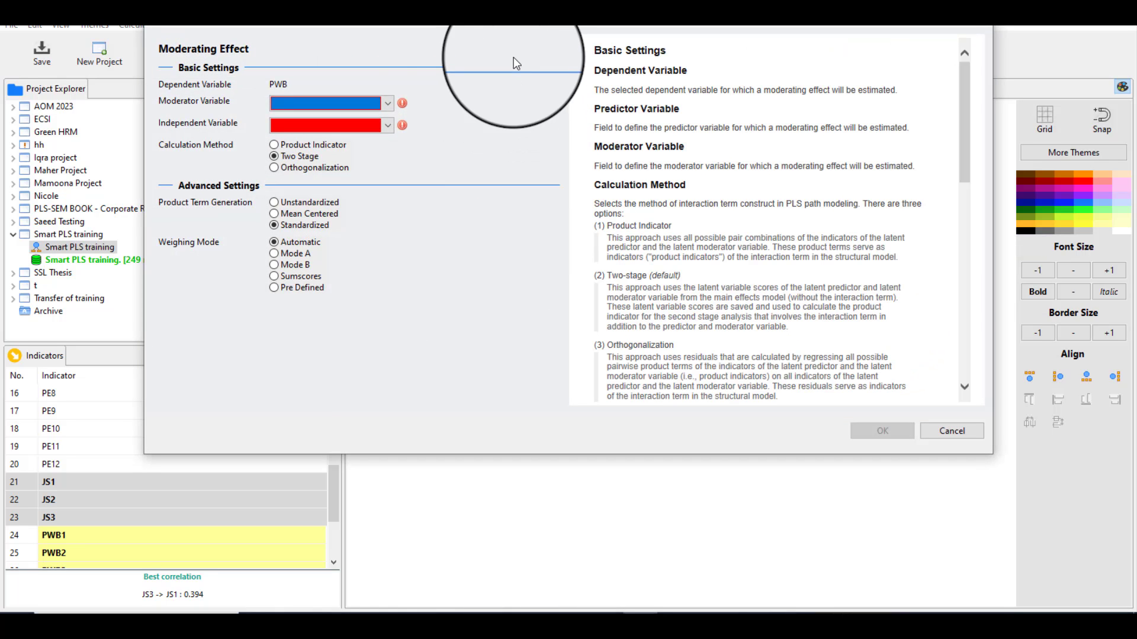
{"action": "left_click", "coordinate": [389, 106]}
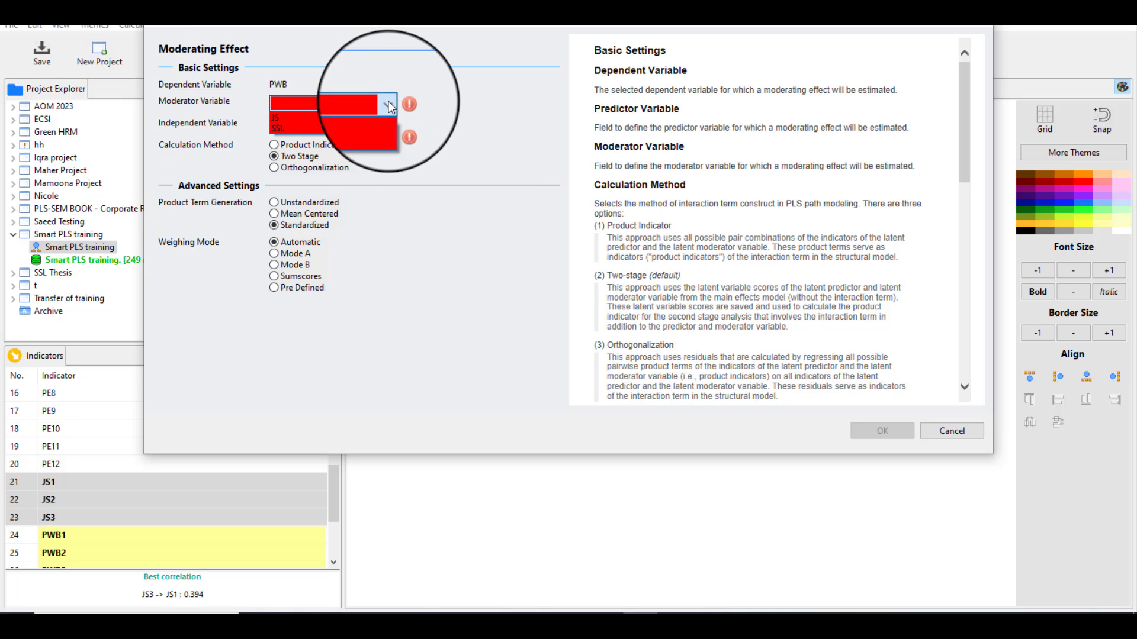
{"action": "left_click", "coordinate": [284, 118]}
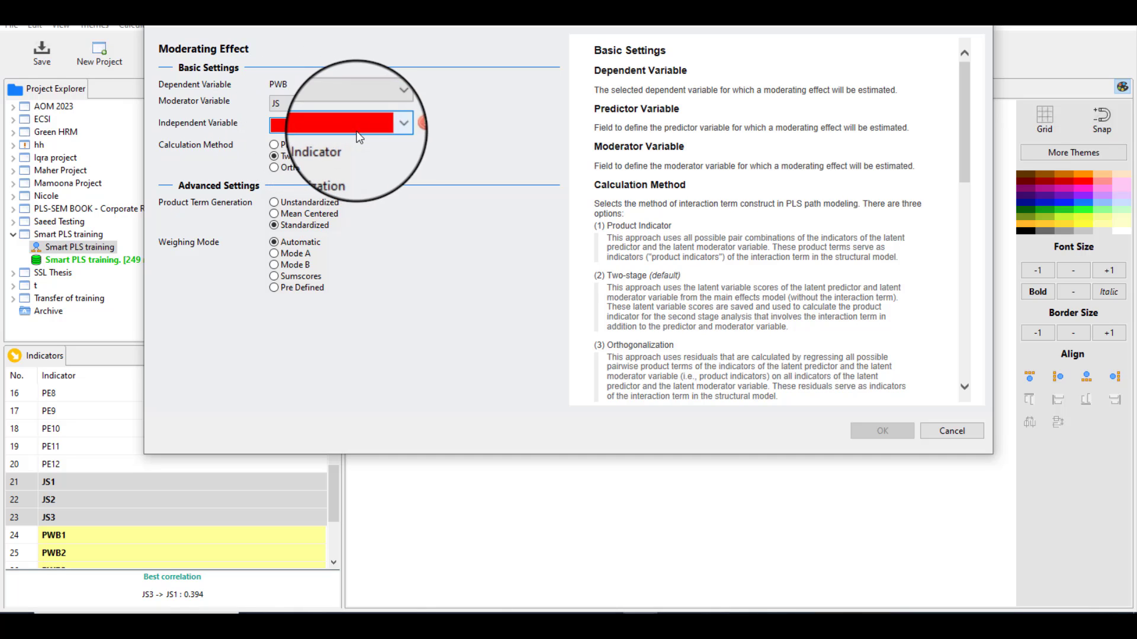
{"action": "left_click", "coordinate": [388, 125]}
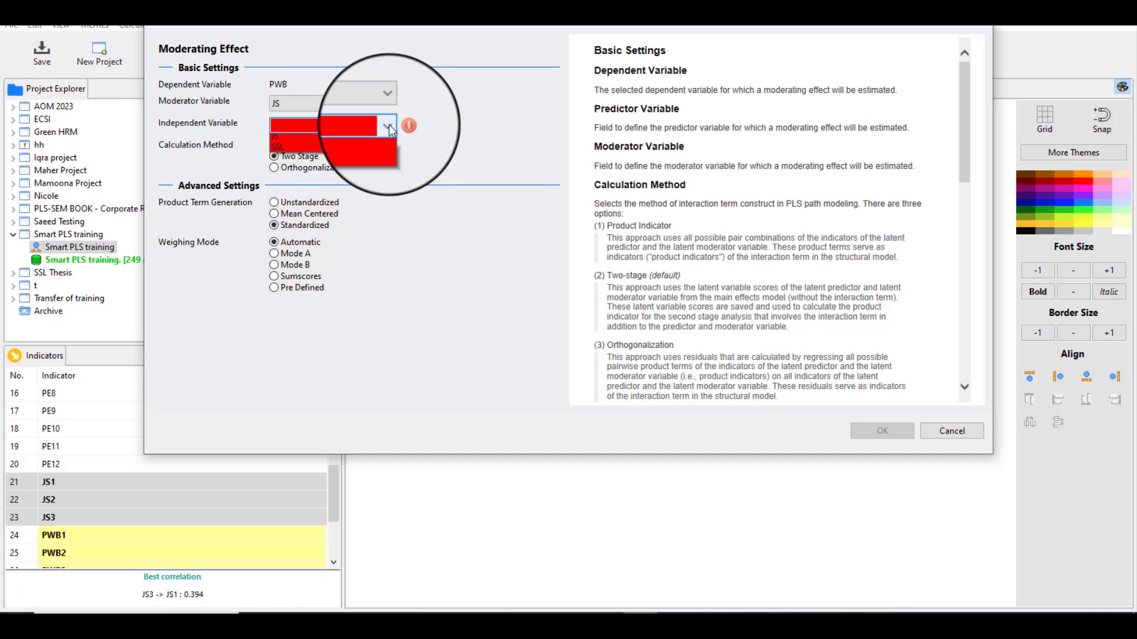
{"action": "left_click", "coordinate": [281, 150]}
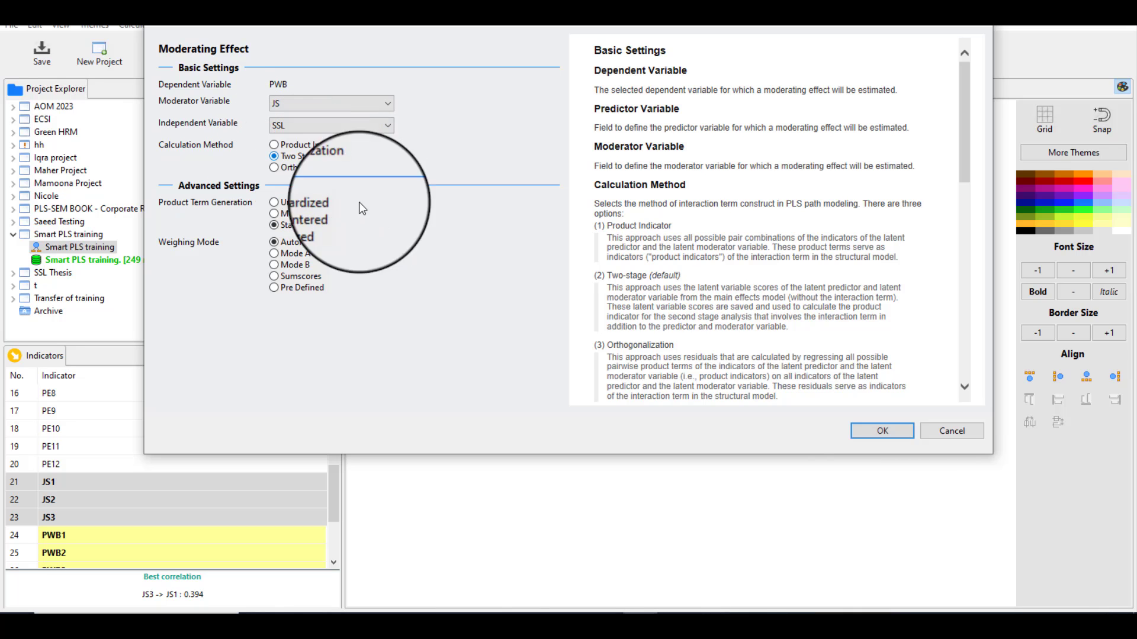
{"action": "left_click", "coordinate": [887, 429]}
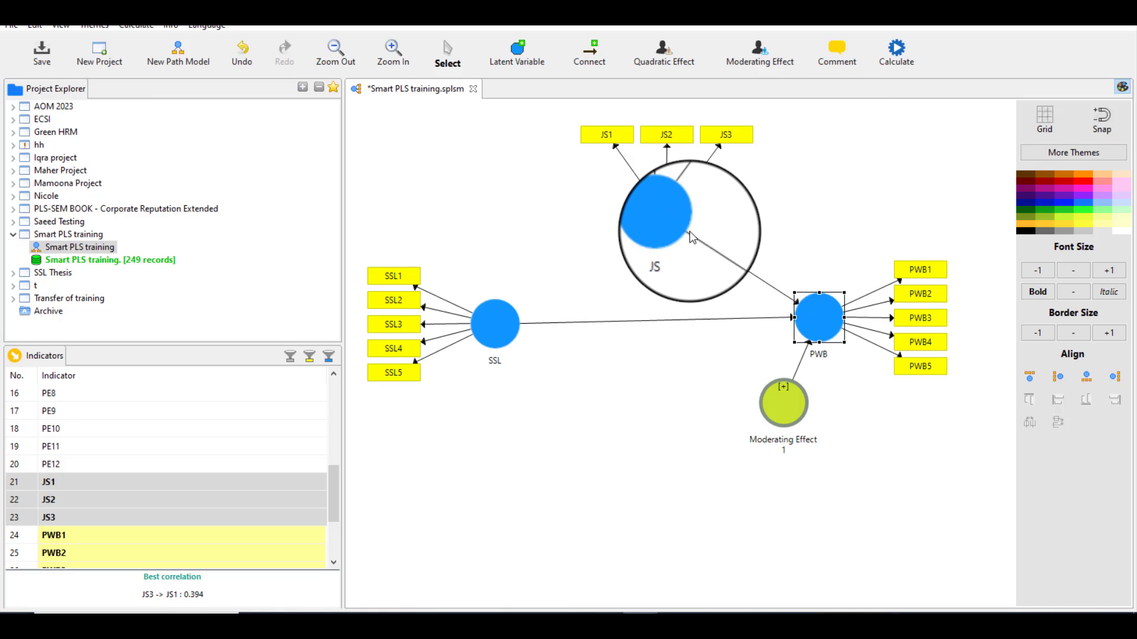
Step: Run Bootstrapping with 500 subsamples on the moderation model, and widen the Path Coefficients label column to read the moderating path
{"action": "left_click", "coordinate": [897, 66]}
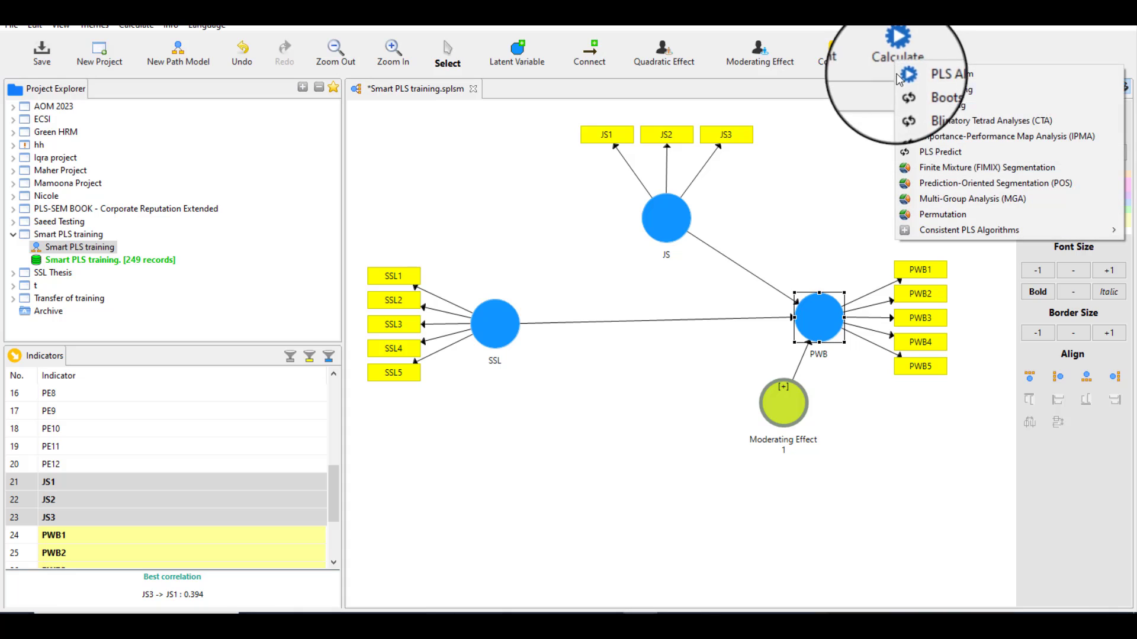
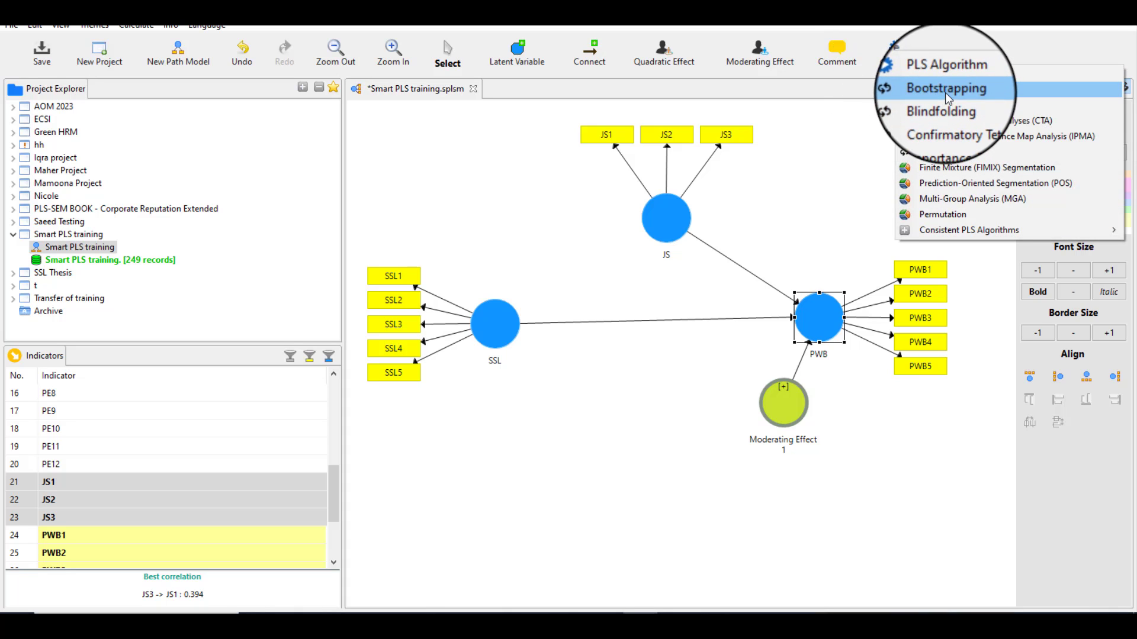
{"action": "left_click", "coordinate": [945, 92]}
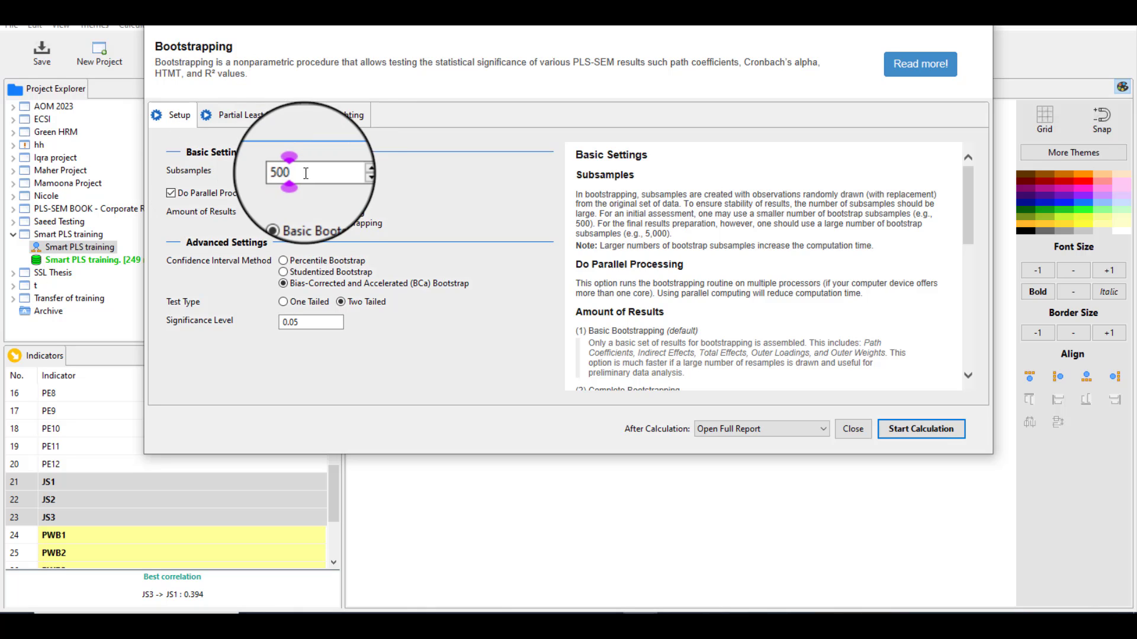
{"action": "left_click", "coordinate": [266, 114]}
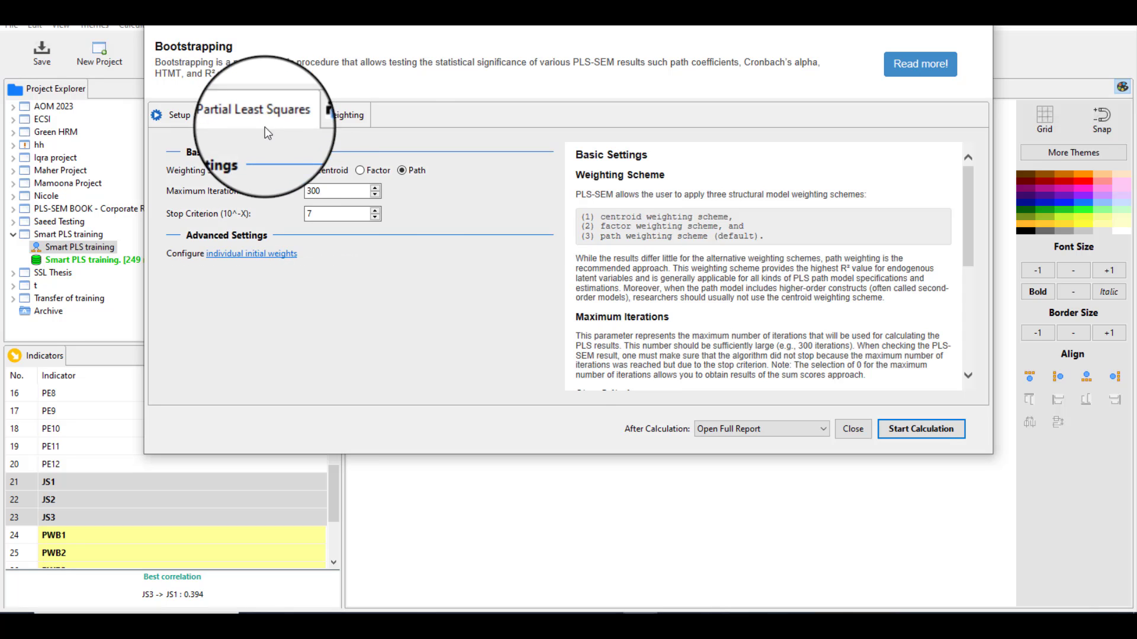
{"action": "left_click", "coordinate": [923, 427]}
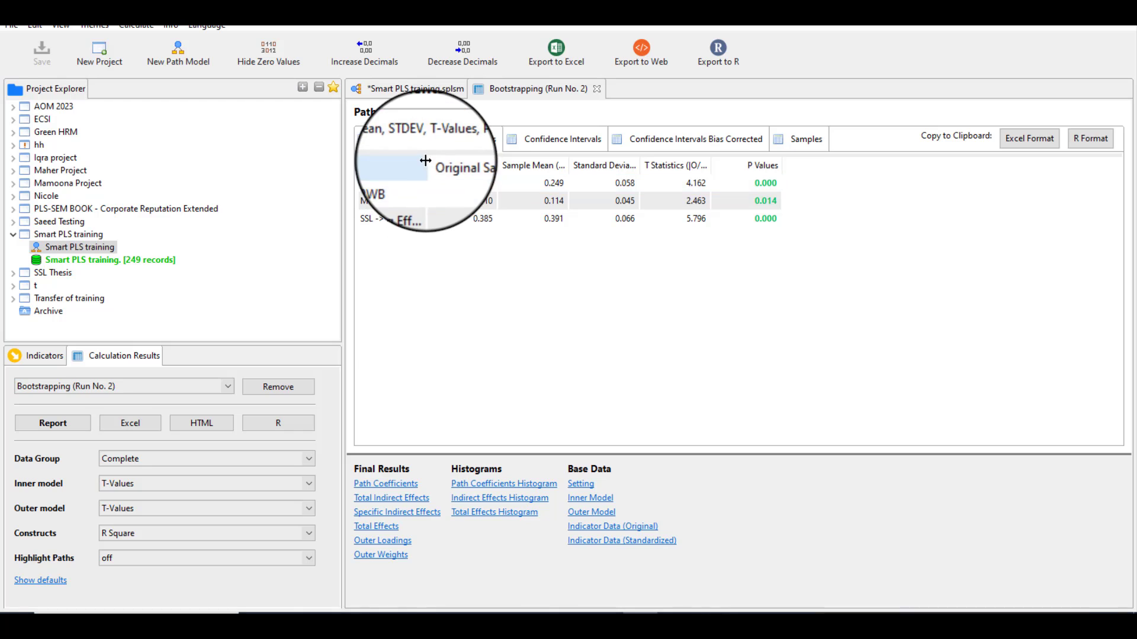
{"action": "left_click", "coordinate": [460, 184]}
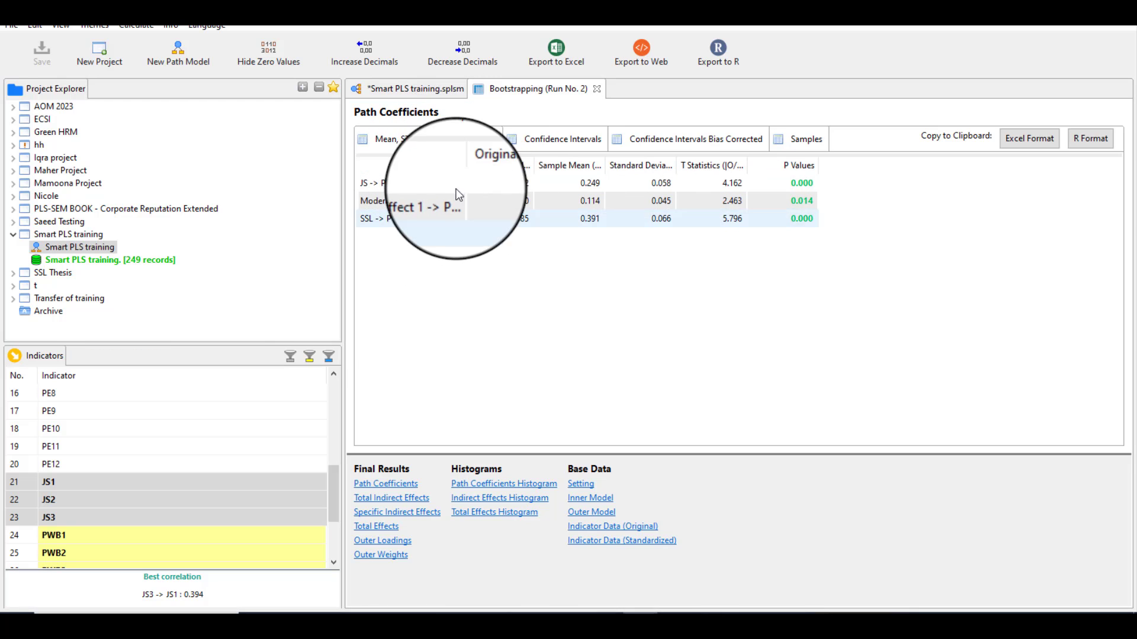
{"action": "left_click_drag", "start_coordinate": [465, 165], "coordinate": [505, 166]}
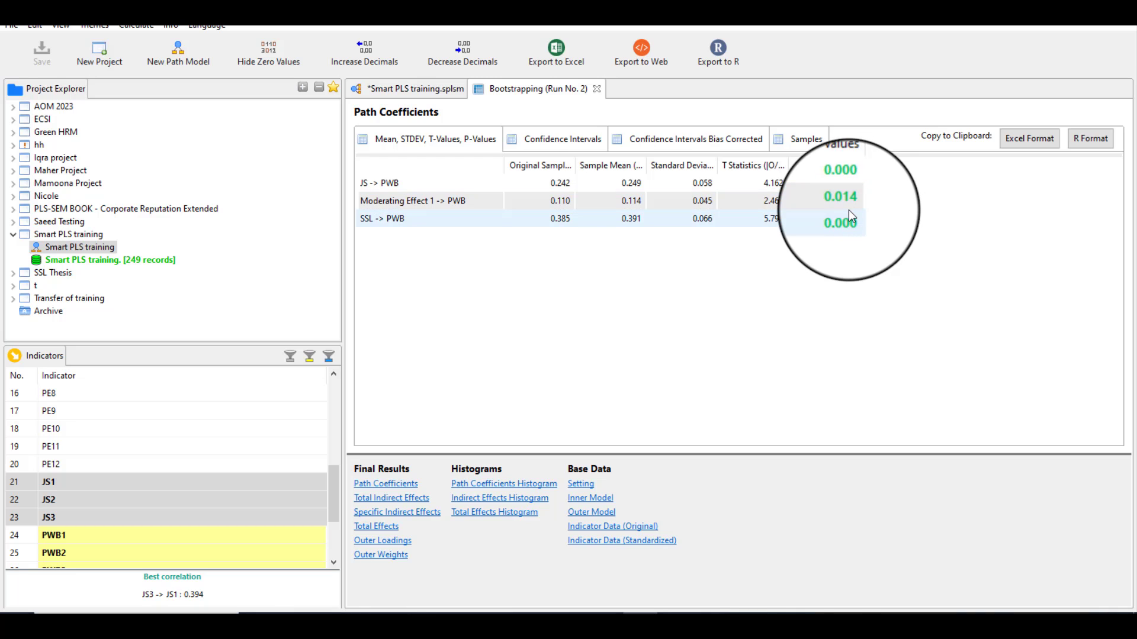
Step: Rename the moderating effect variable in the path model to JS*SSL
{"action": "left_click", "coordinate": [415, 88]}
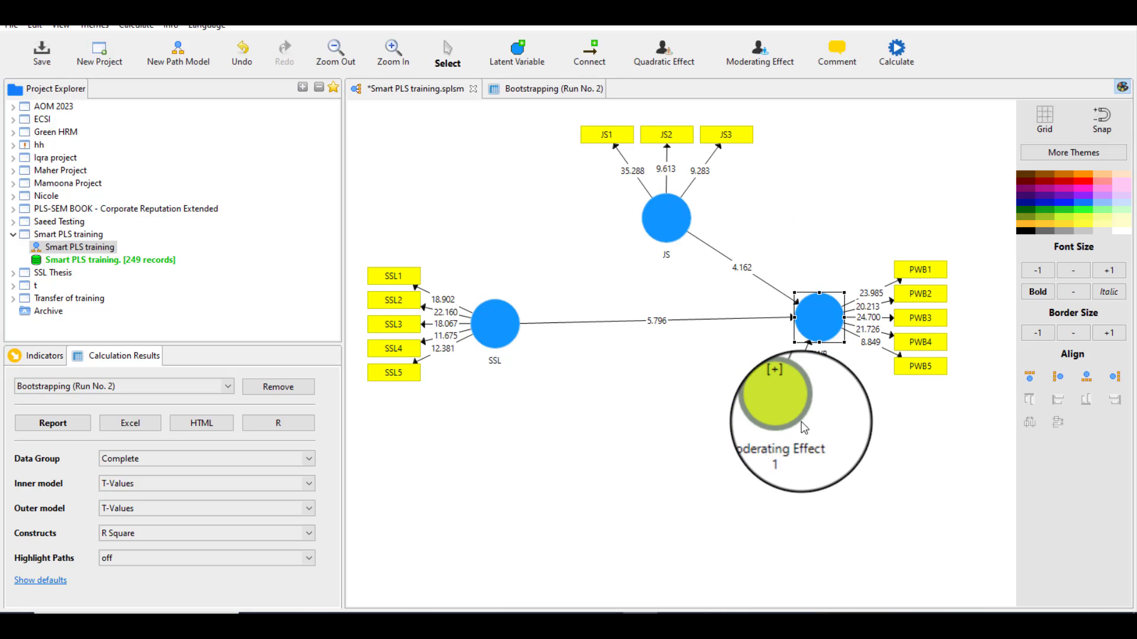
{"action": "right_click", "coordinate": [785, 405]}
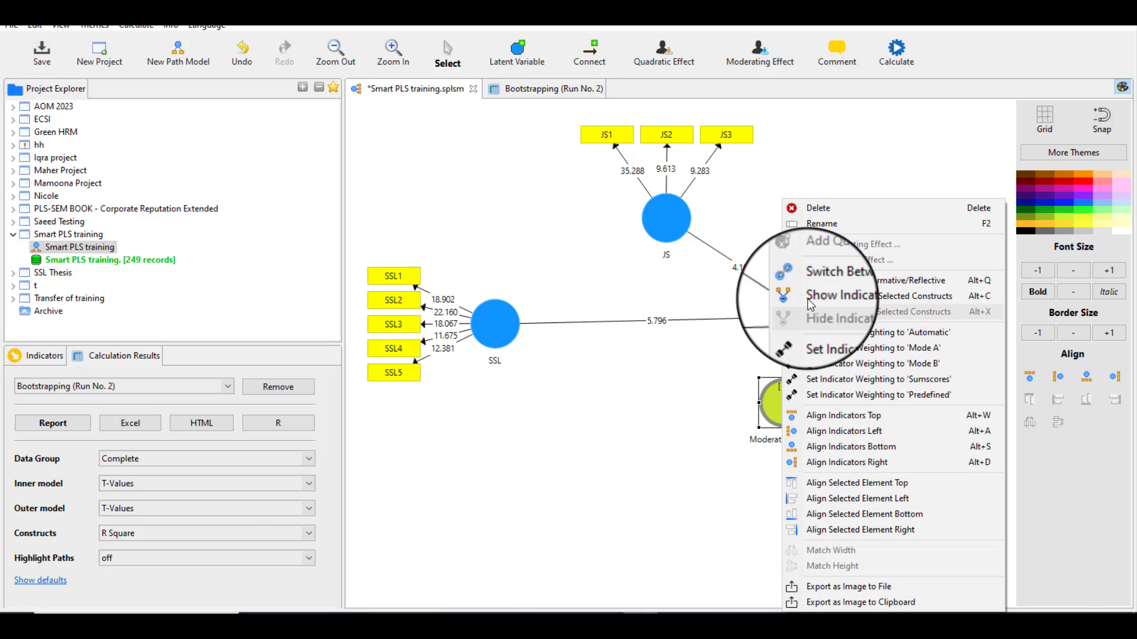
{"action": "left_click", "coordinate": [822, 224]}
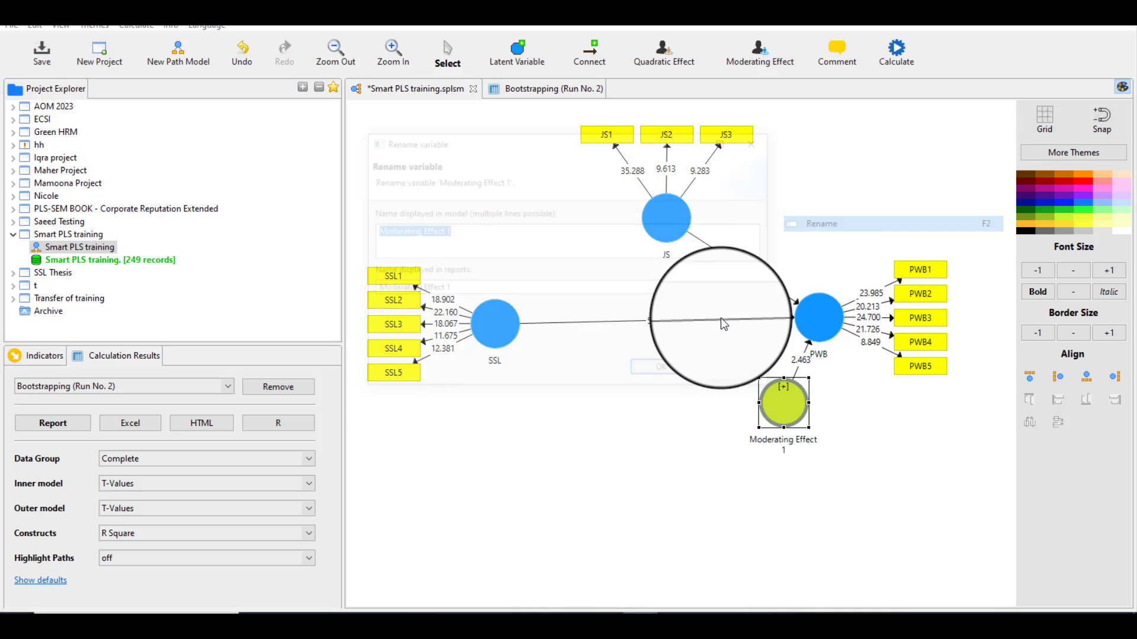
{"action": "left_click_drag", "start_coordinate": [489, 142], "coordinate": [356, 322]}
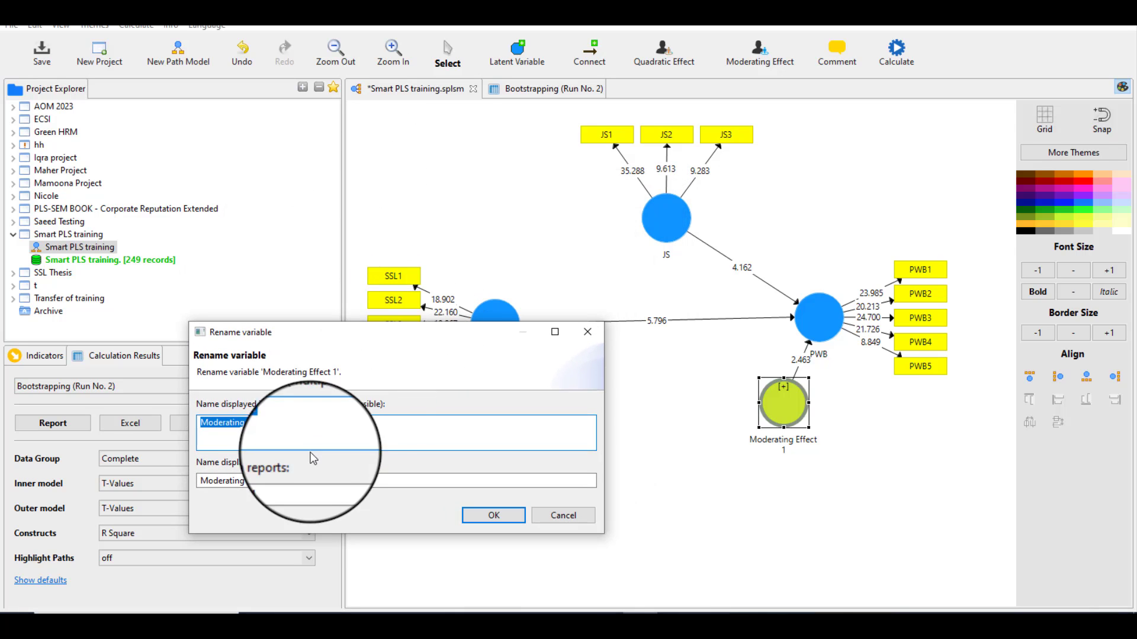
{"action": "key", "text": "BackSpace"}
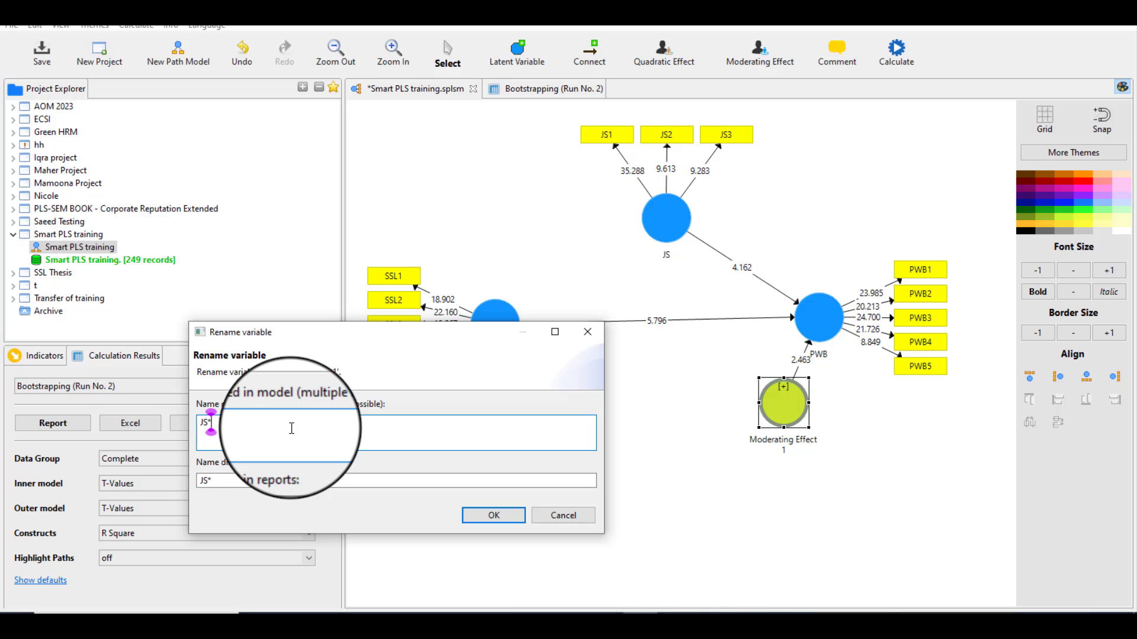
{"action": "type", "text": "JS*SSL"}
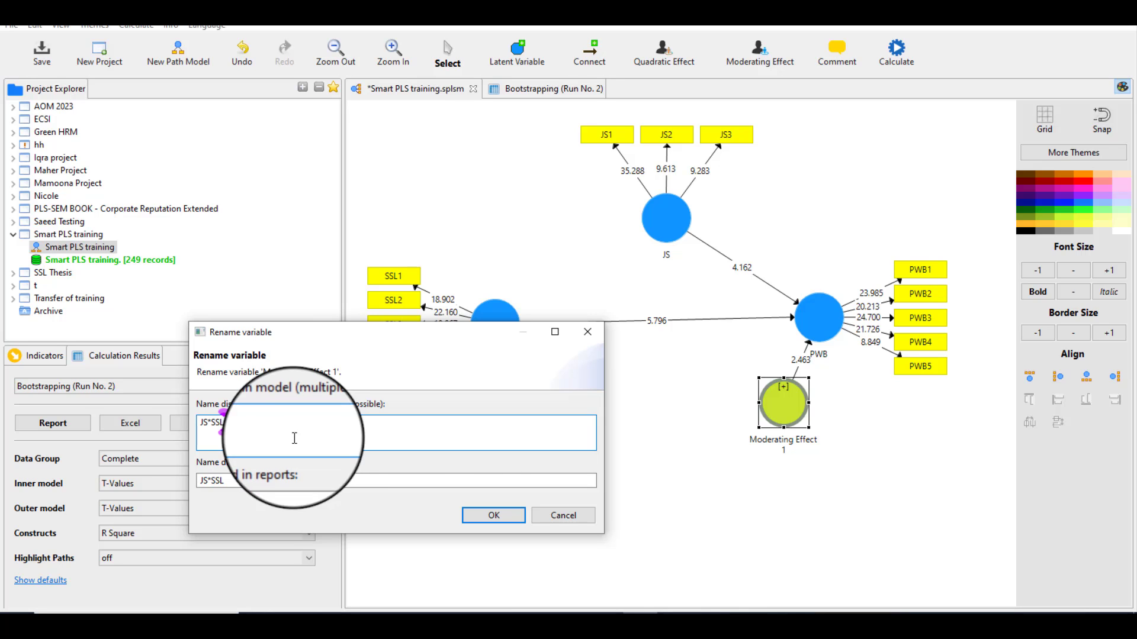
{"action": "left_click", "coordinate": [494, 516]}
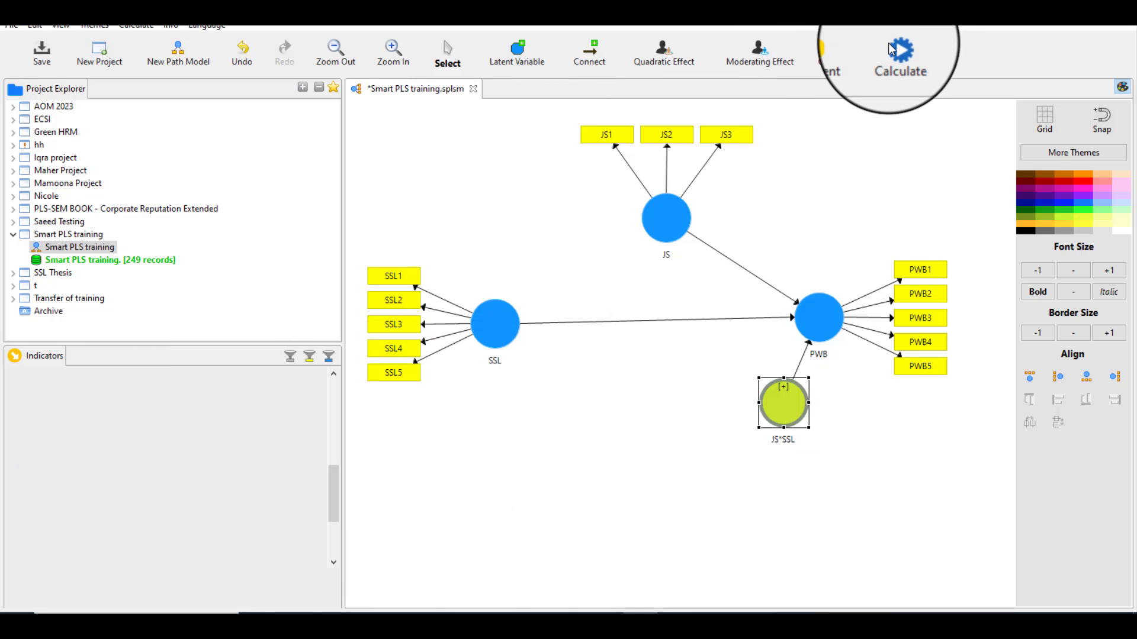
Step: Rerun Bootstrapping on the model with the JS*SSL term and view the confidence intervals of the path coefficients
{"action": "left_click", "coordinate": [900, 53]}
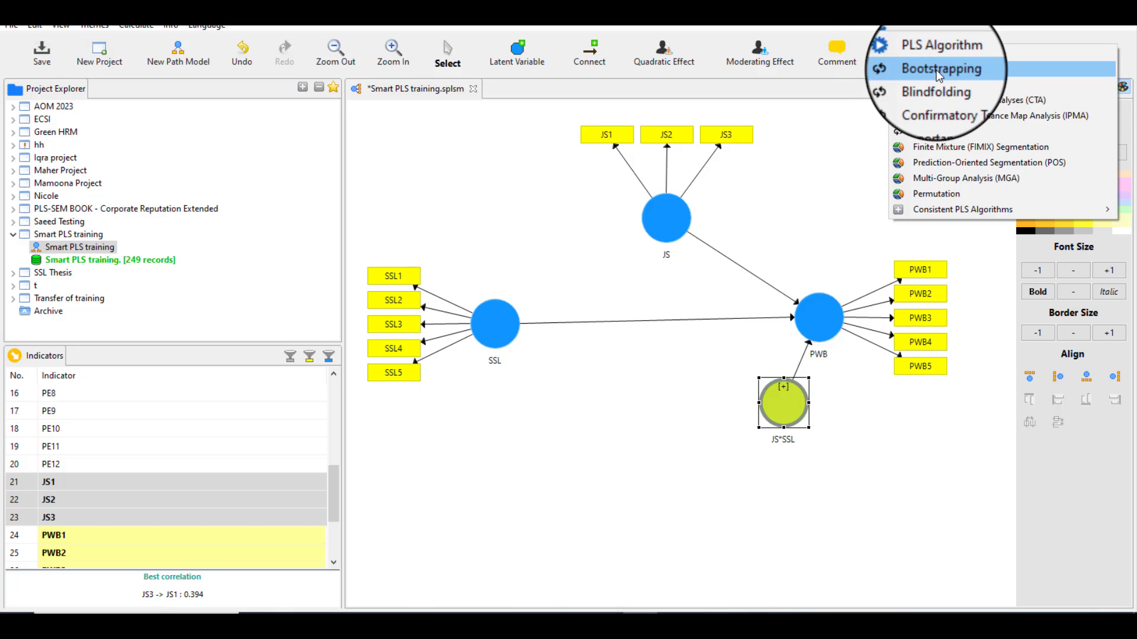
{"action": "left_click", "coordinate": [935, 69]}
{"action": "left_click", "coordinate": [898, 429]}
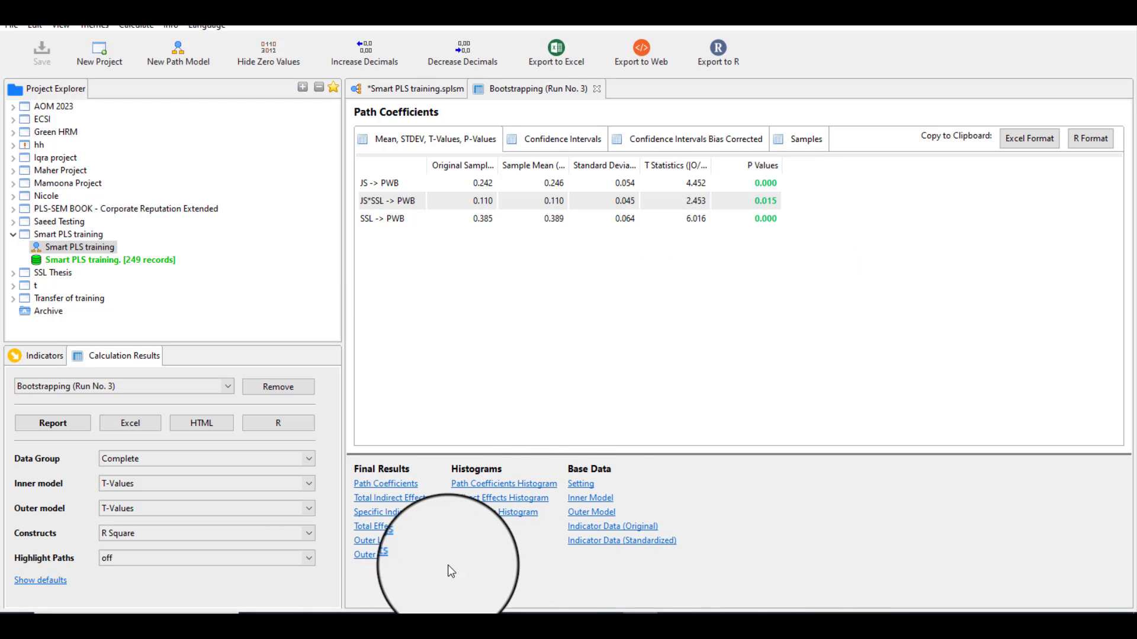
{"action": "left_click", "coordinate": [576, 146]}
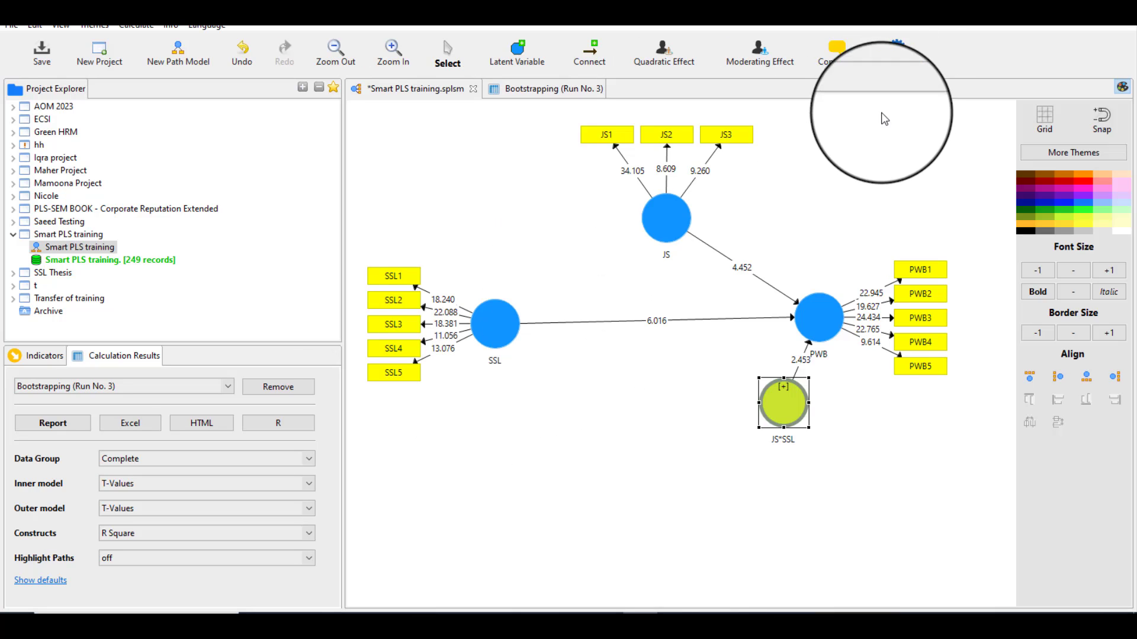
Step: Run the PLS Algorithm on the moderation model with the path weighting scheme and open the Simple Slope Analysis for JS*SSL
{"action": "left_click", "coordinate": [899, 60]}
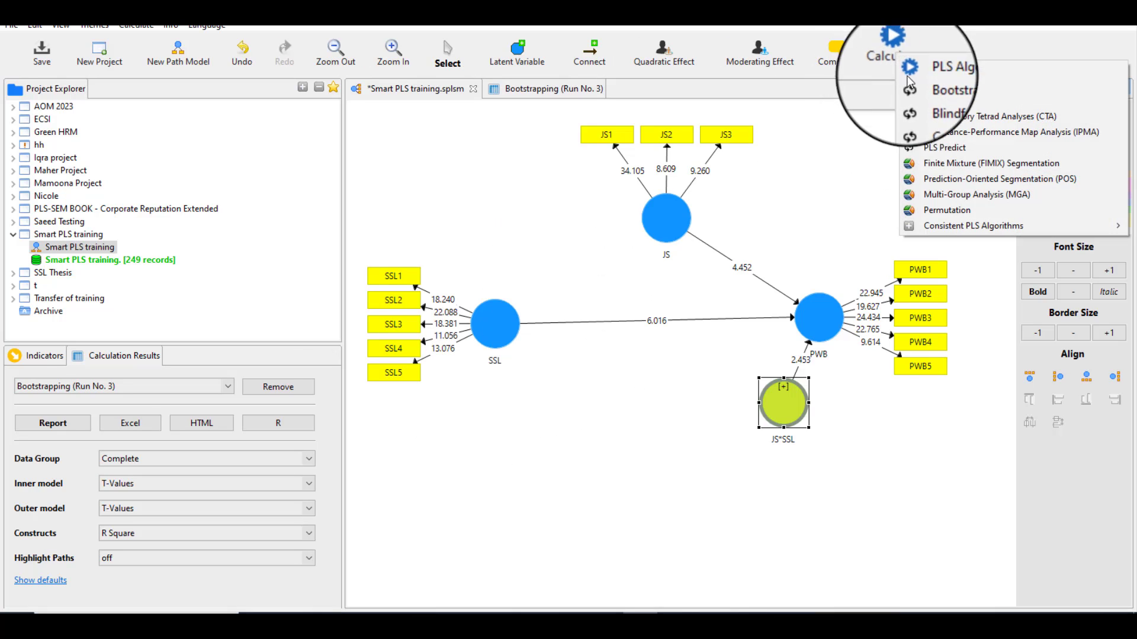
{"action": "left_click", "coordinate": [947, 70]}
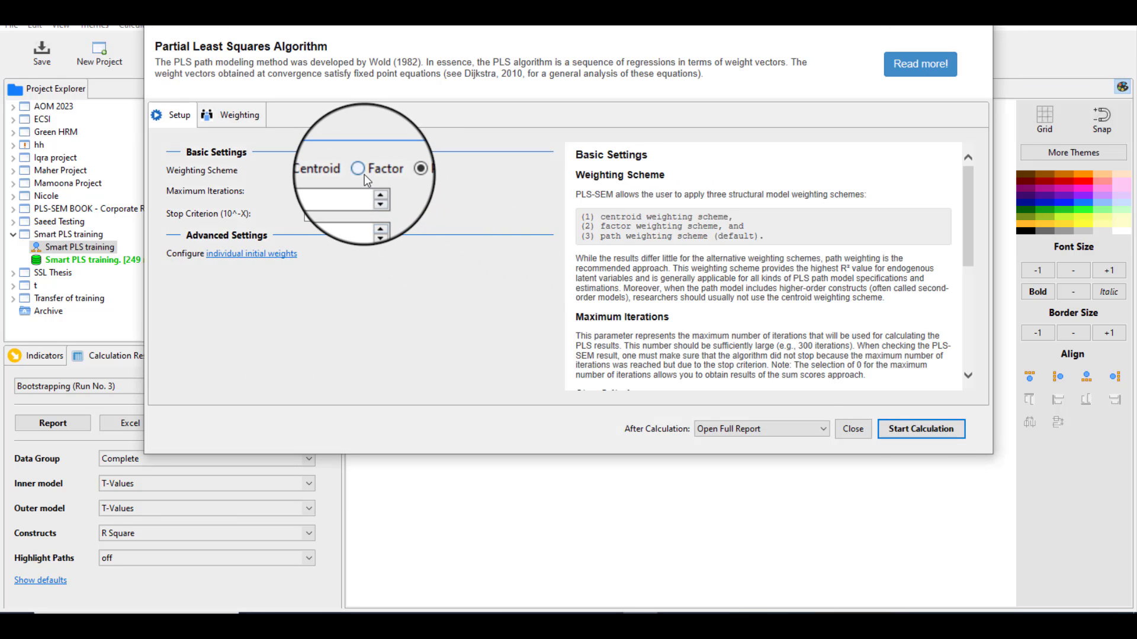
{"action": "left_click", "coordinate": [921, 430]}
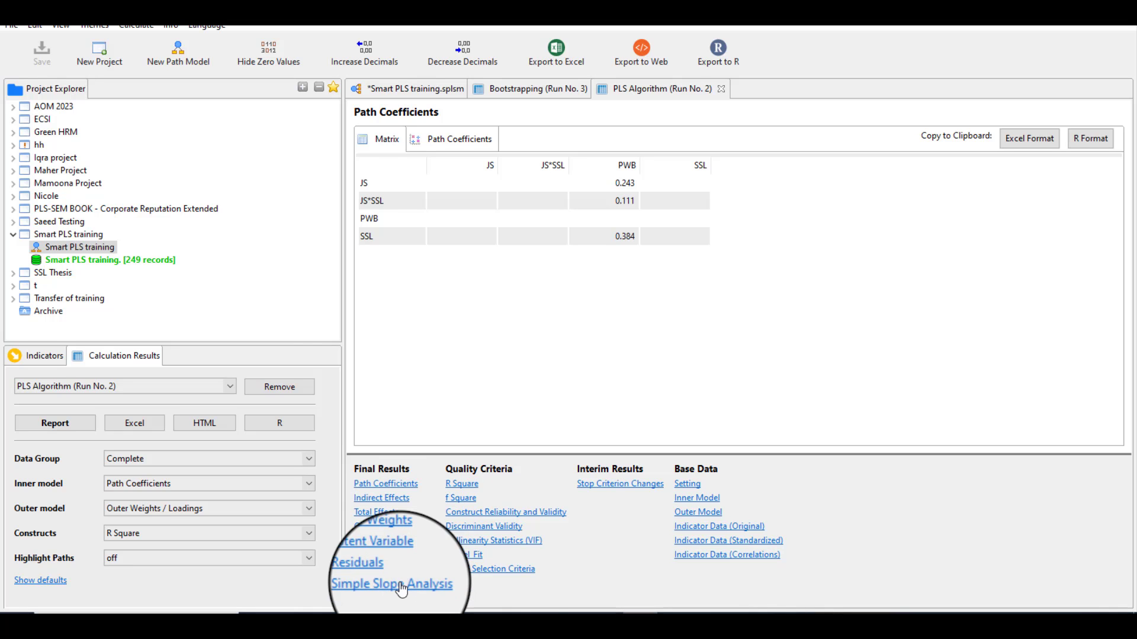
{"action": "left_click", "coordinate": [406, 584]}
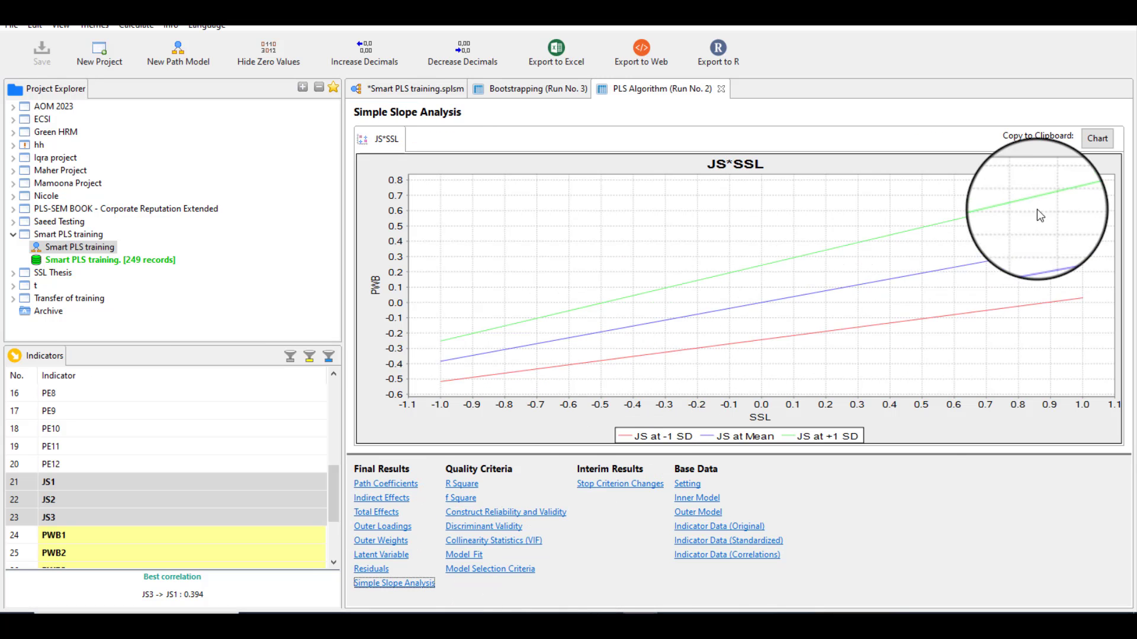